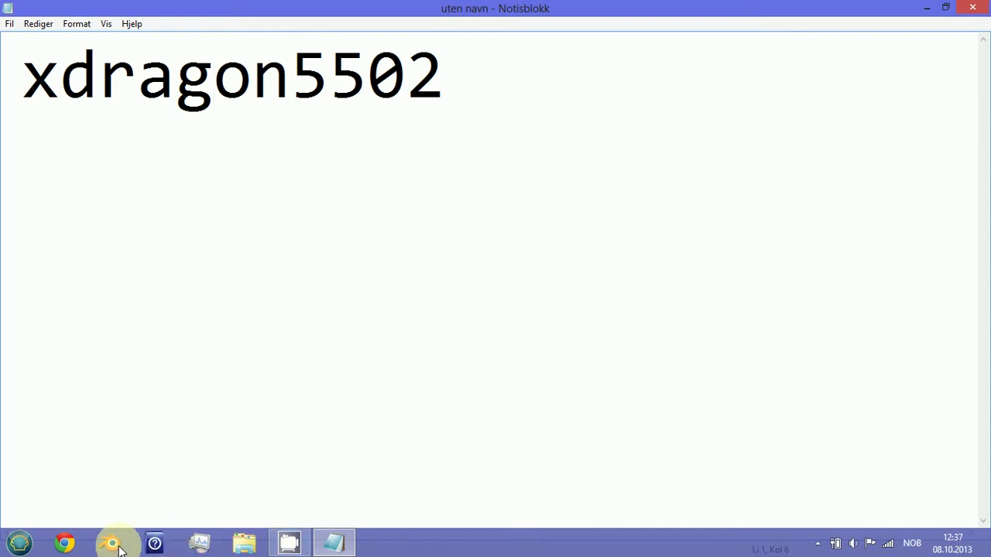
# - Launch Blender from the Windows taskbar
pyautogui.click(112, 543)
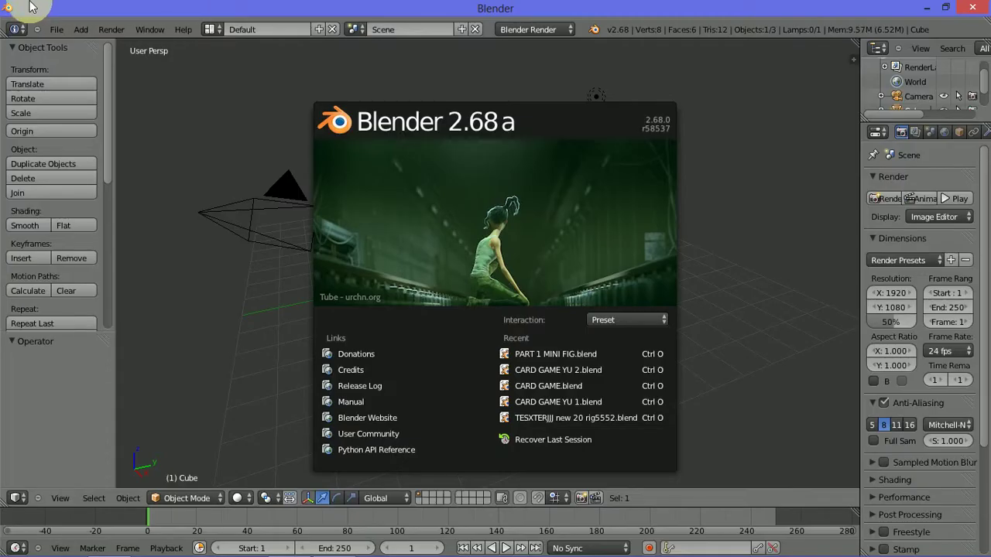
# - Keyframe the cube's location at frame 1 and turn on on-screen key display
pyautogui.click(366, 270)
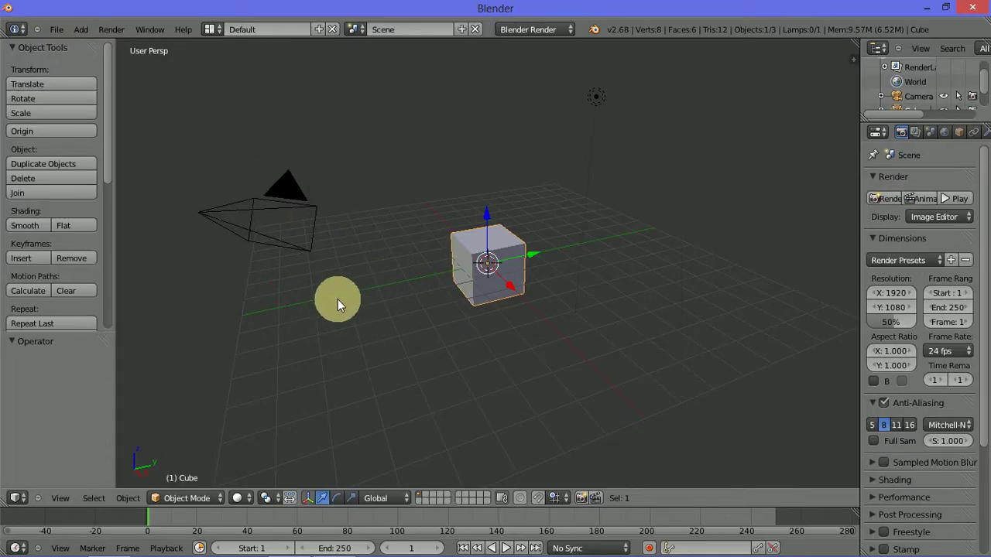
pyautogui.press('i')
pyautogui.click(335, 289)
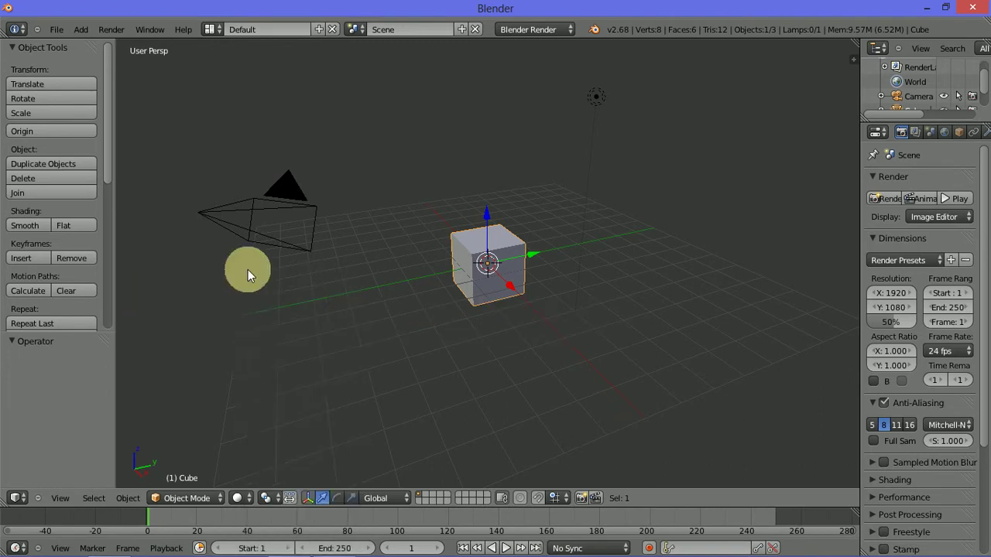
pyautogui.press('n')
pyautogui.scroll(-5, 748, 347)
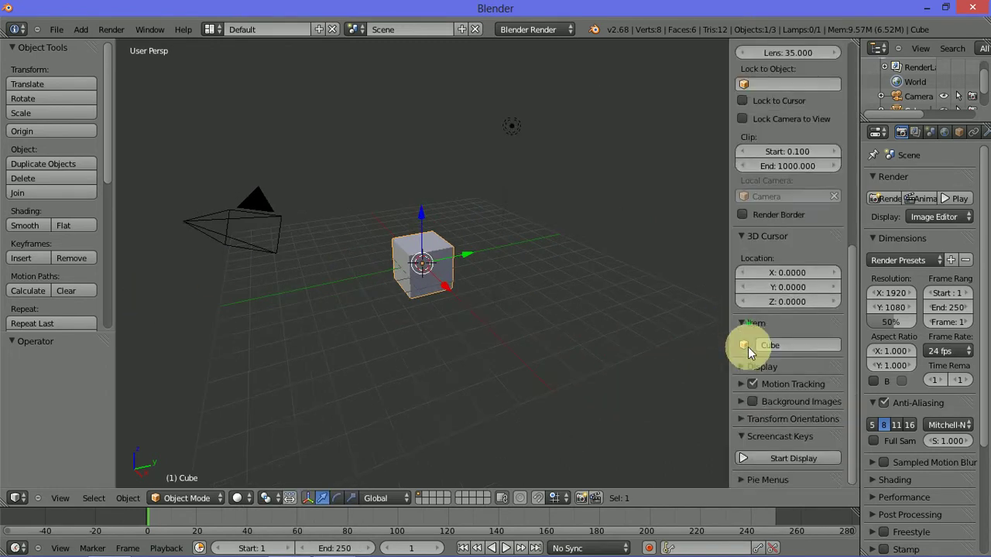
pyautogui.click(748, 458)
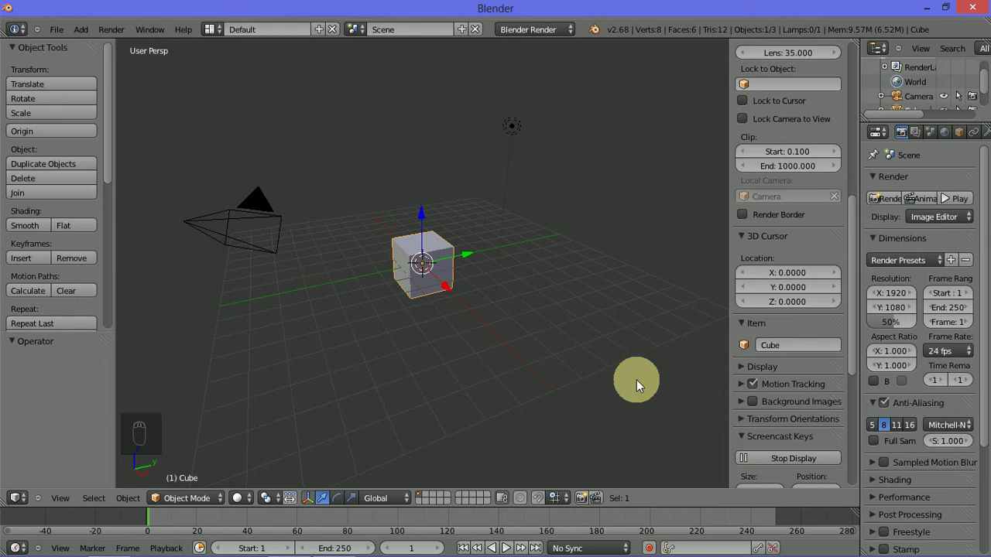
pyautogui.press('n')
# - Add rotation and scaling keyframes, enable auto-keying, and jump to frame 20
pyautogui.press('i')
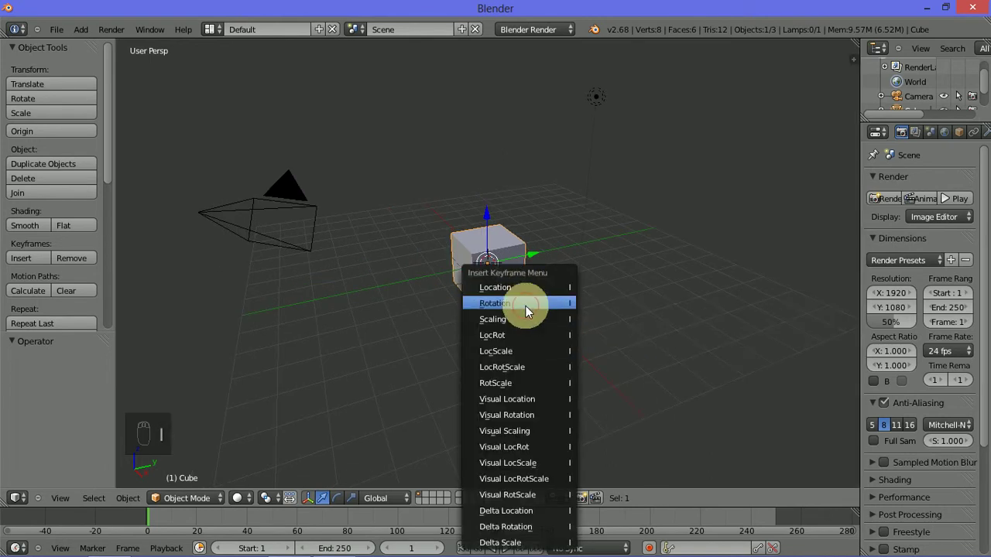
pyautogui.click(525, 304)
pyautogui.press('i')
pyautogui.click(527, 283)
pyautogui.press('i')
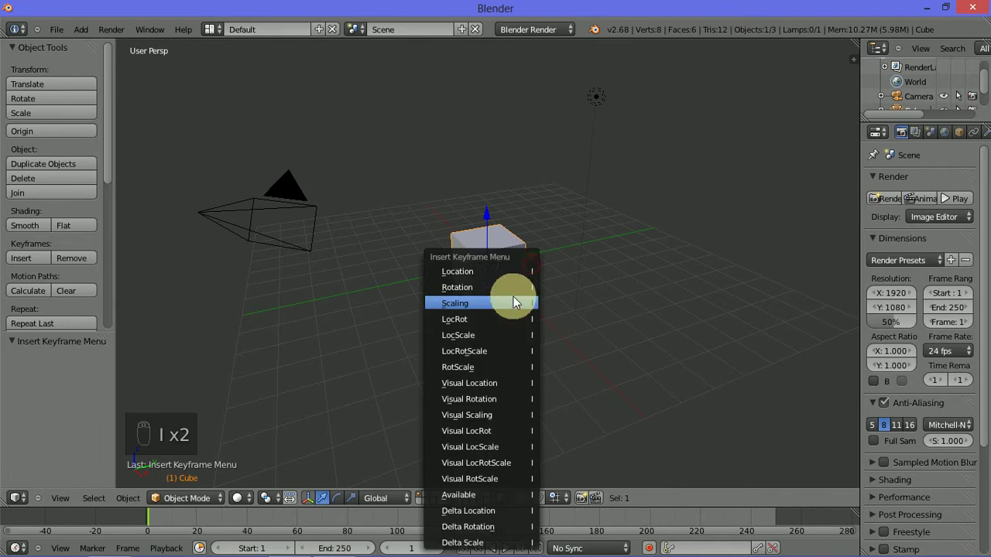
pyautogui.click(649, 547)
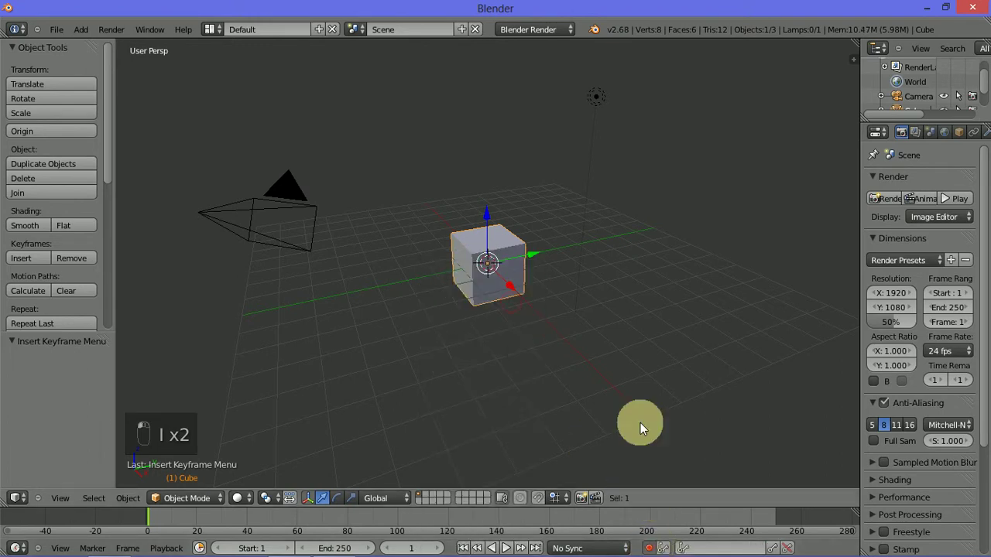
pyautogui.click(197, 521)
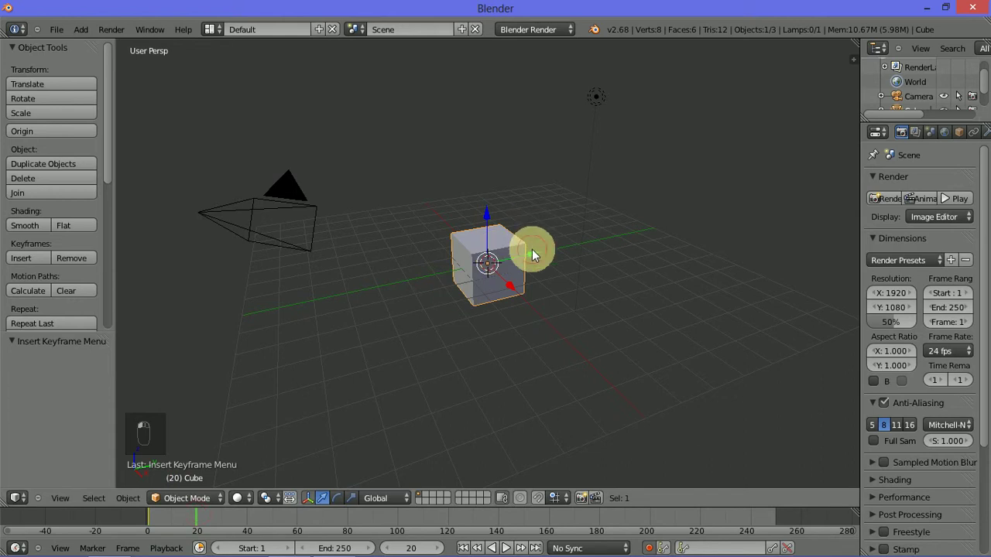
# - At frame 20, move the cube along Y and rotate it around X, undoing an extra move
pyautogui.moveTo(531, 253); pyautogui.dragTo(439, 284)
pyautogui.press('r')
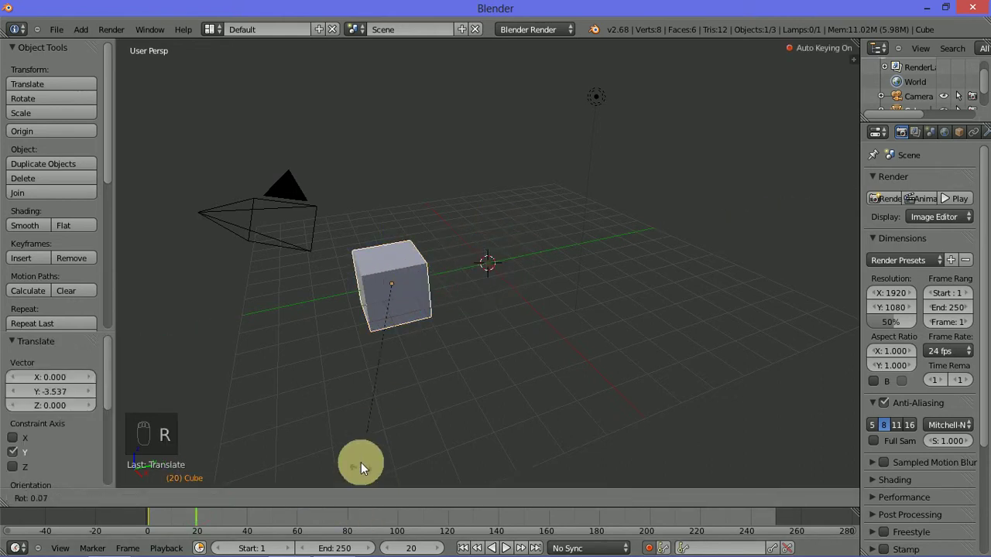
pyautogui.press('x')
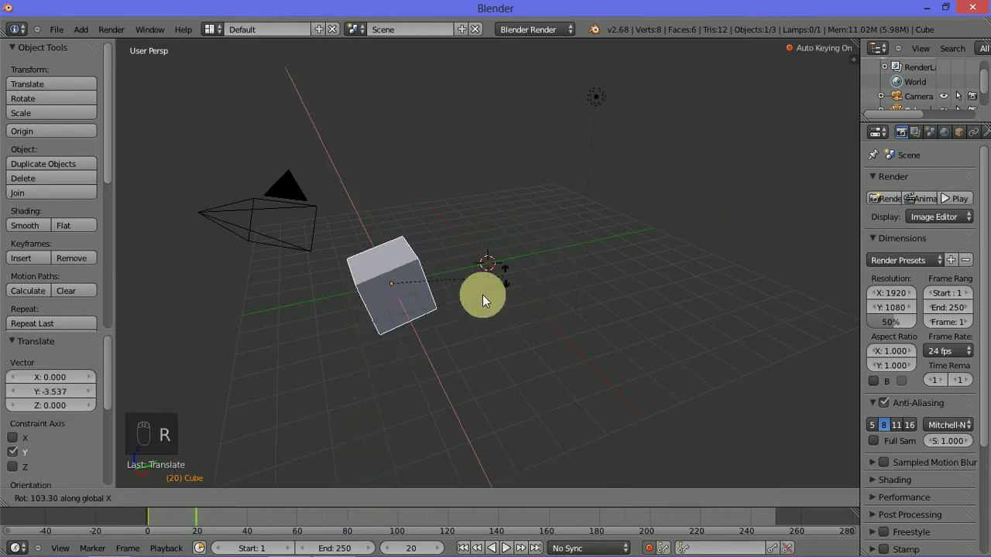
pyautogui.click(399, 320)
pyautogui.moveTo(398, 320); pyautogui.dragTo(463, 375, button='middle')
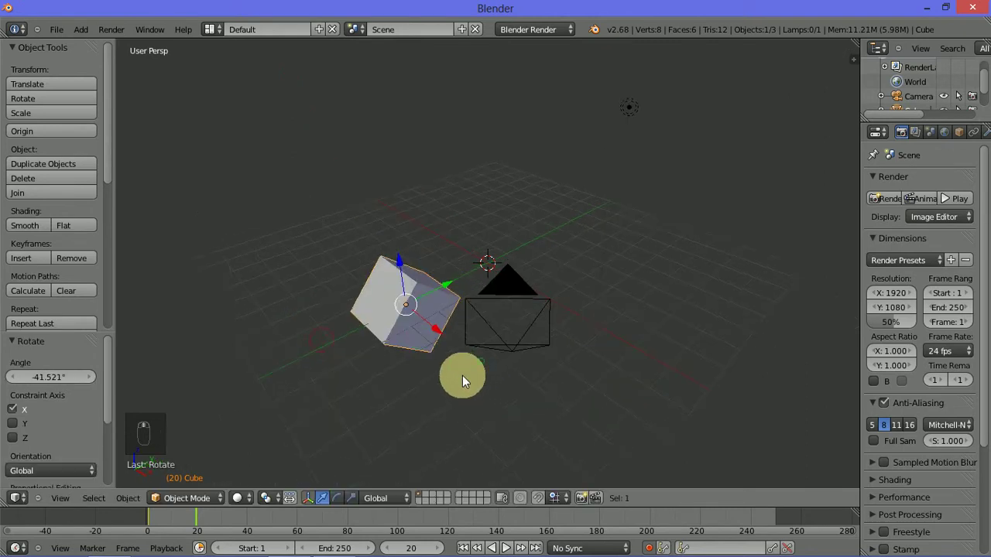
pyautogui.press('g')
pyautogui.press('y')
pyautogui.click(484, 304)
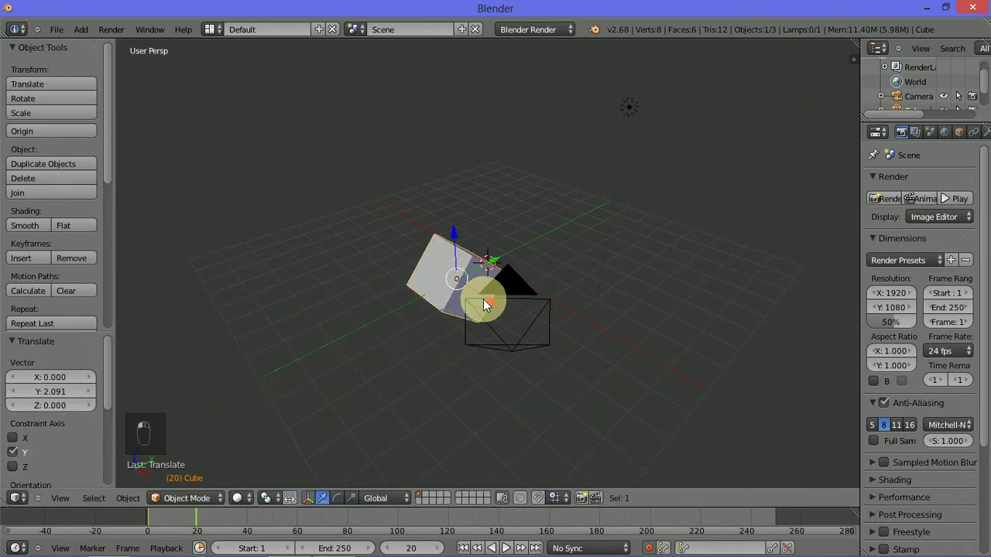
pyautogui.hotkey('ctrl', 'z')
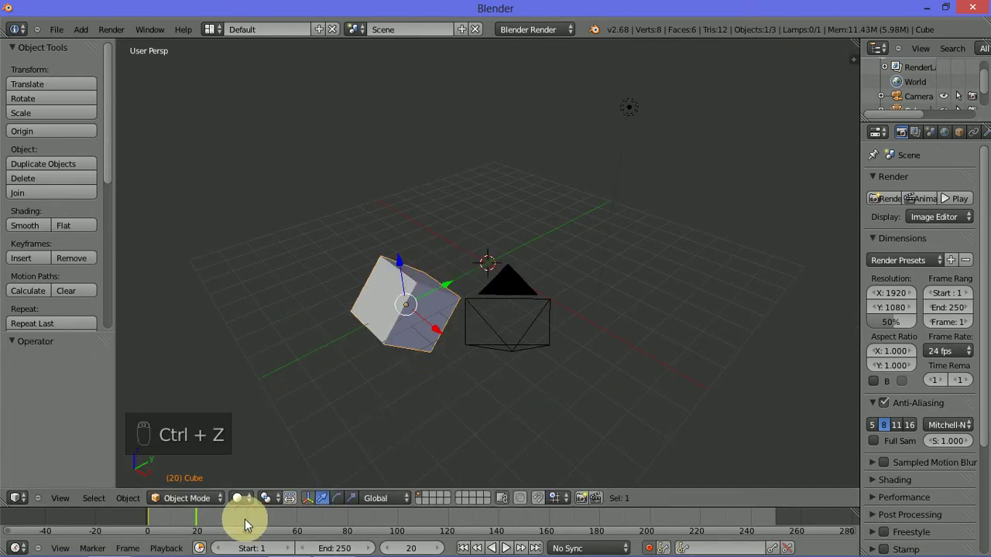
# - At frame 40, move the cube along Y and X and scale it to about 0.39
pyautogui.press('Right')
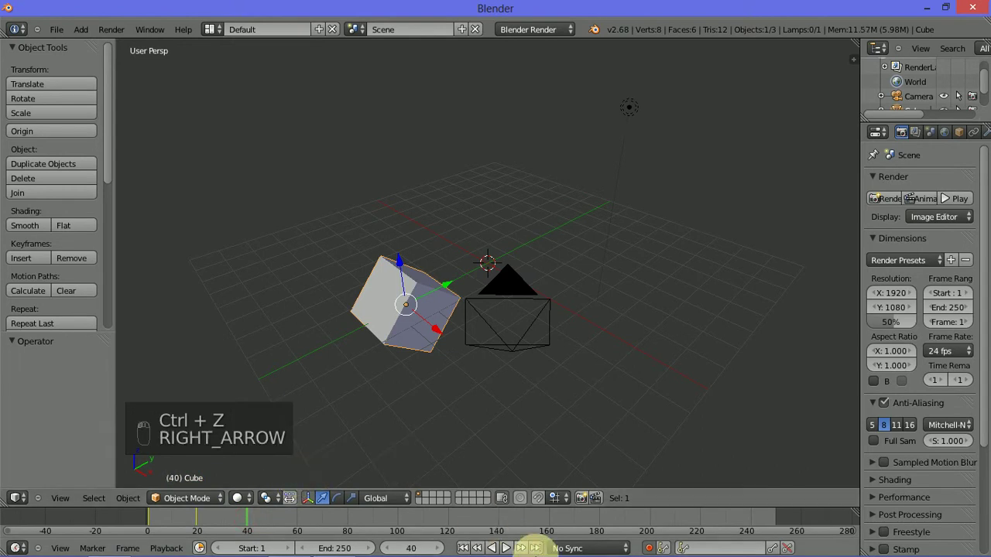
pyautogui.click(648, 547)
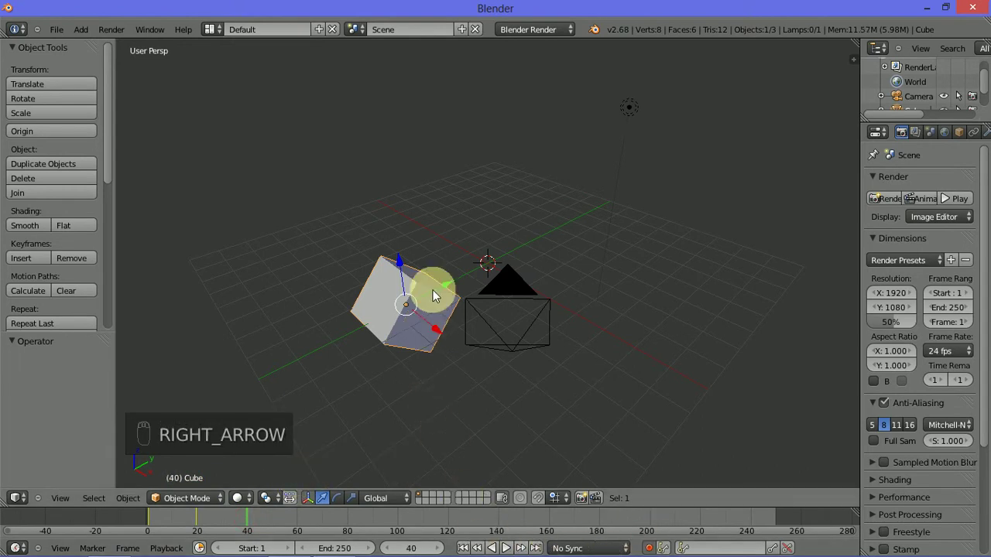
pyautogui.press('g')
pyautogui.press('y')
pyautogui.click(459, 275)
pyautogui.moveTo(456, 324); pyautogui.dragTo(404, 288)
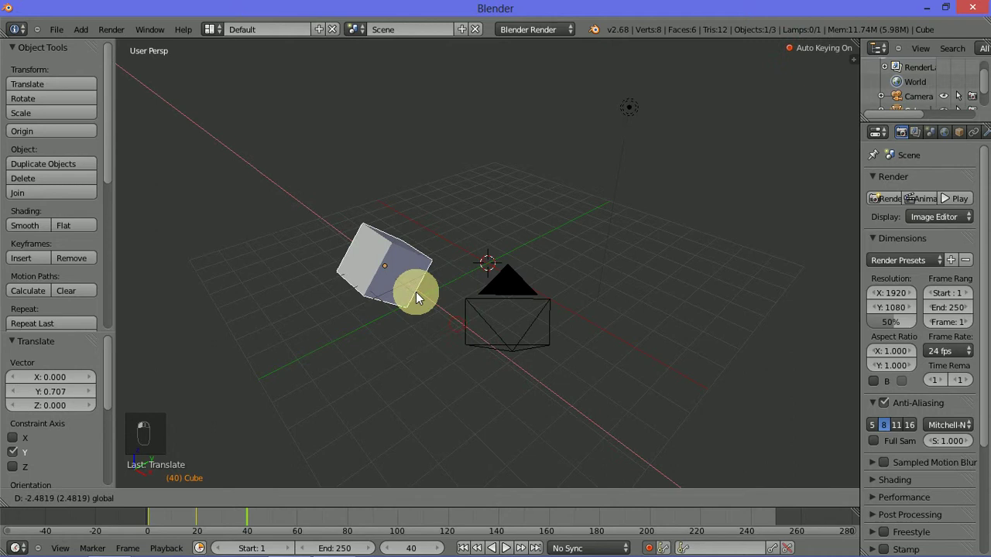
pyautogui.press('s')
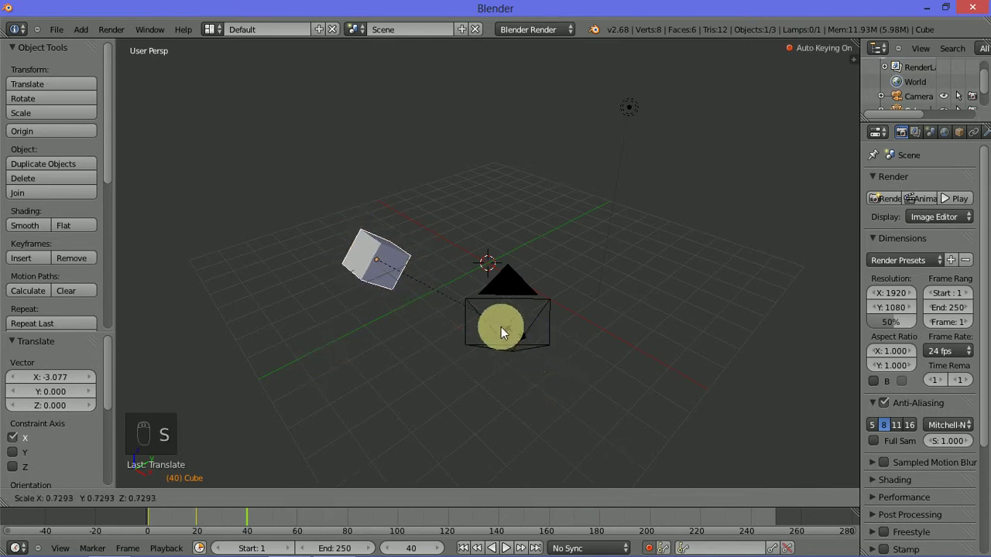
pyautogui.click(449, 308)
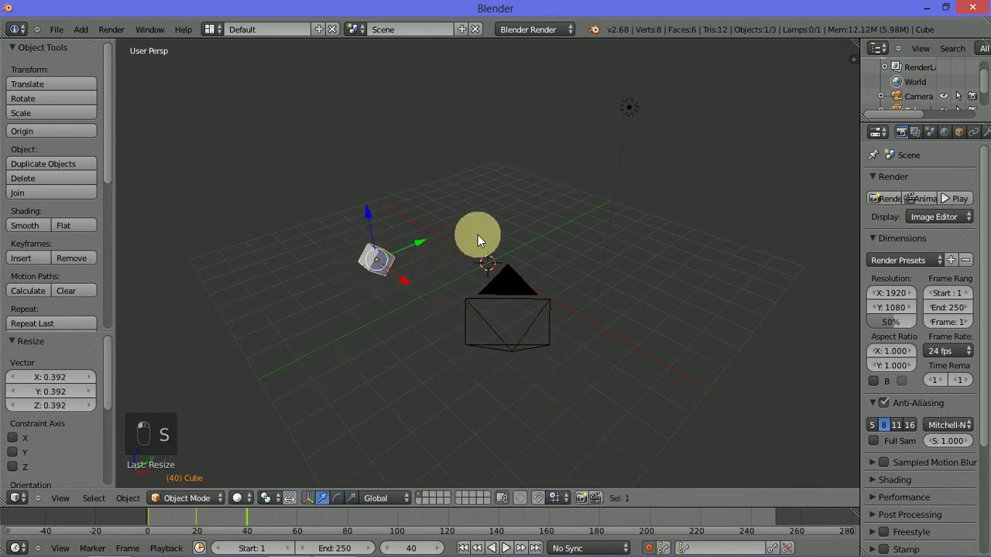
# - Switch to the Video Editing layout, select CubeAction, and choose Rename Channels
pyautogui.click(211, 30)
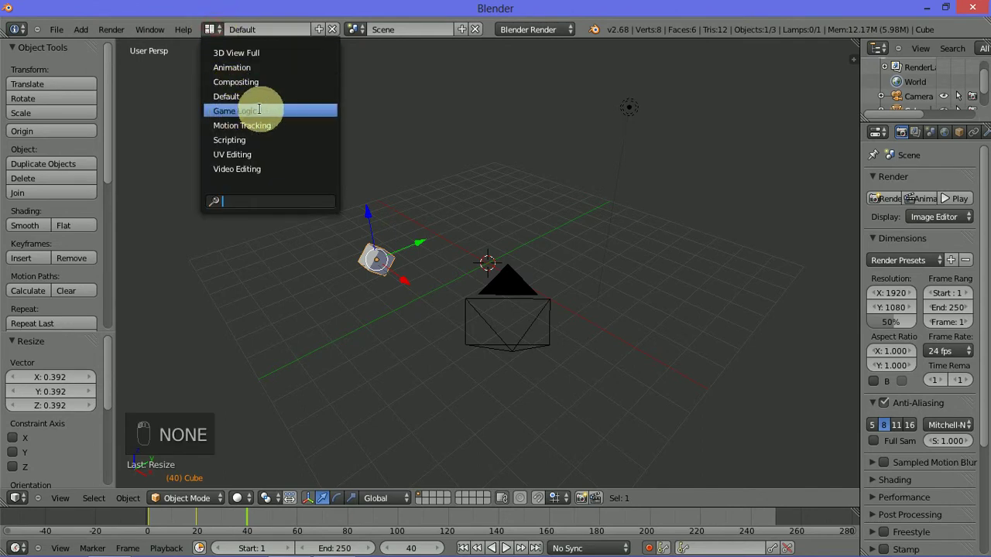
pyautogui.click(275, 169)
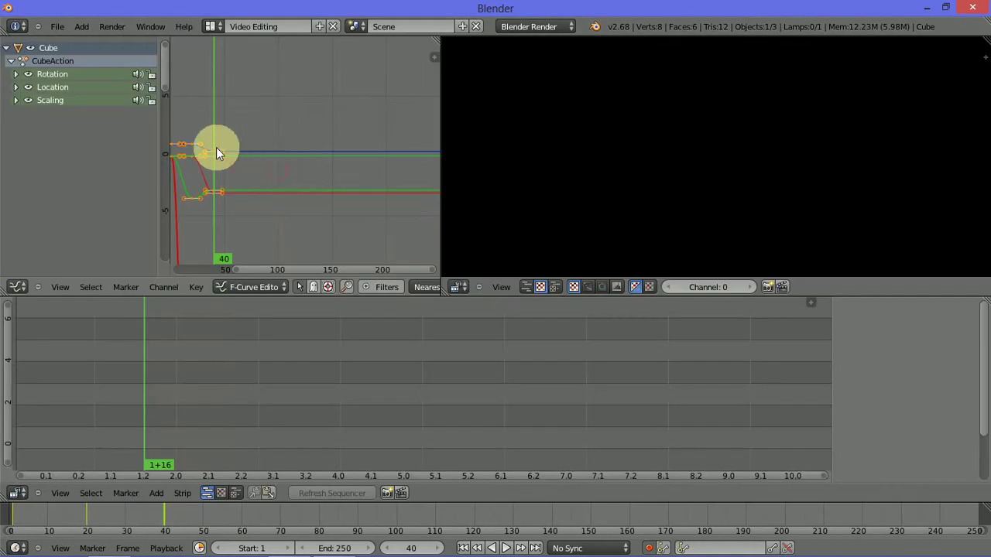
pyautogui.click(61, 60)
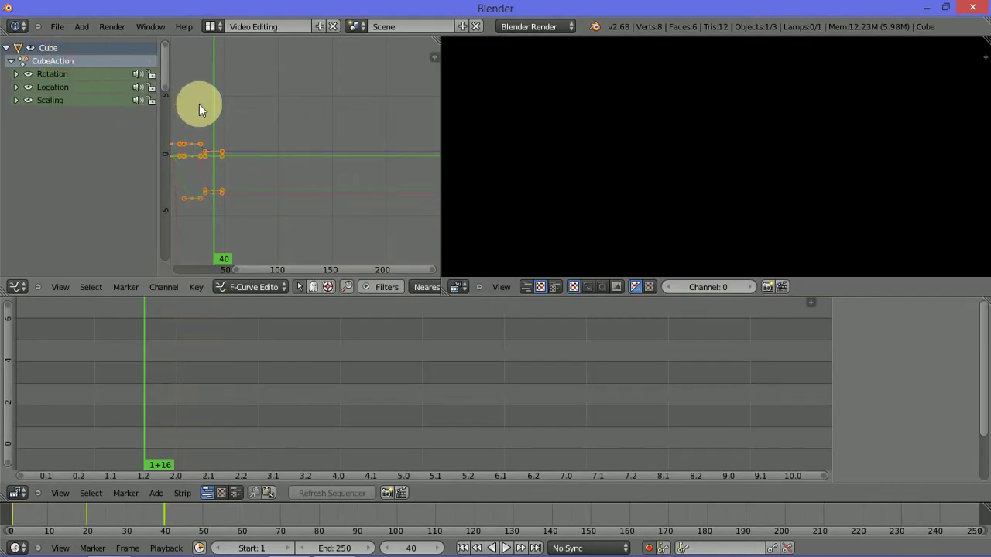
pyautogui.press('space')
pyautogui.write('name')
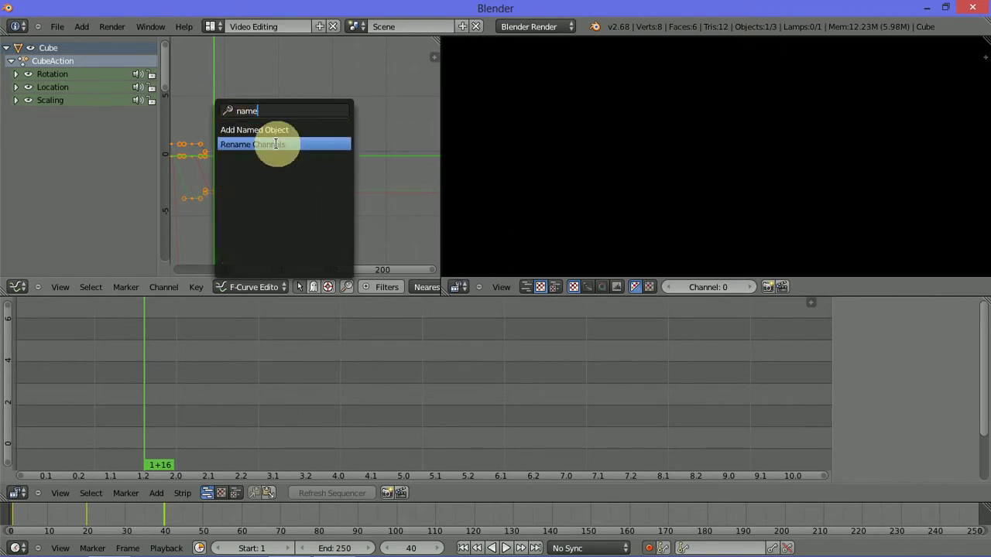
pyautogui.click(276, 144)
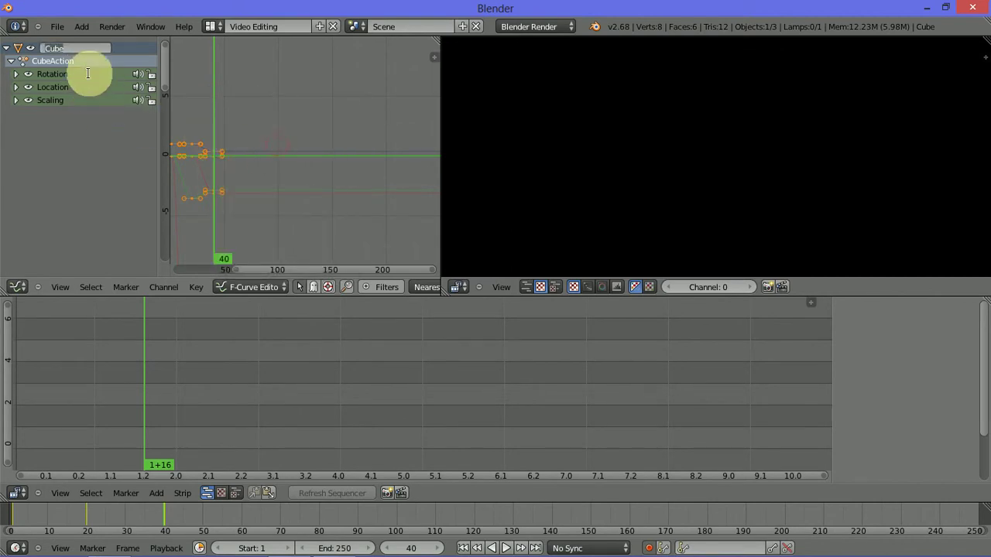
# - Hide the Cube channel's curves and rename the channel to 'ok'
pyautogui.click(31, 47)
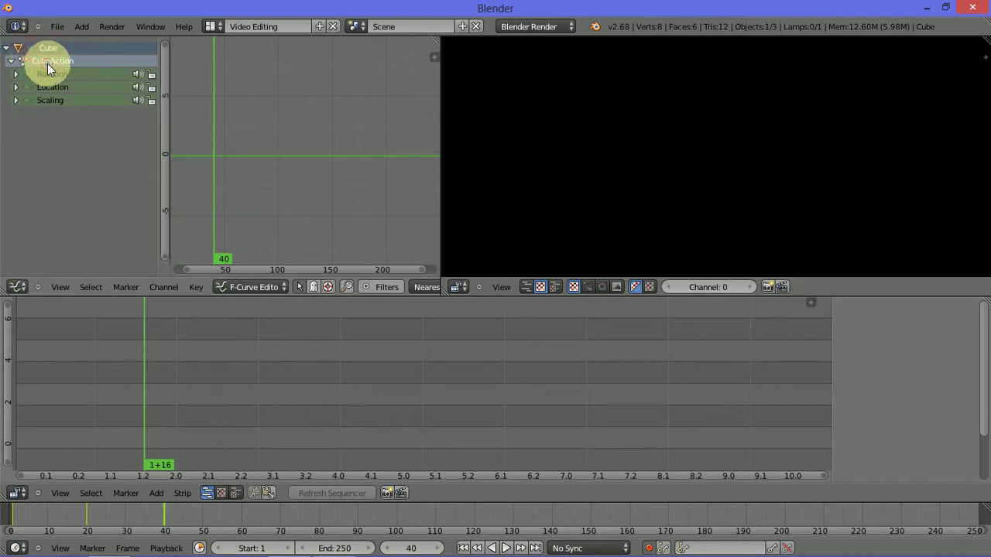
pyautogui.press('space')
pyautogui.press('Escape')
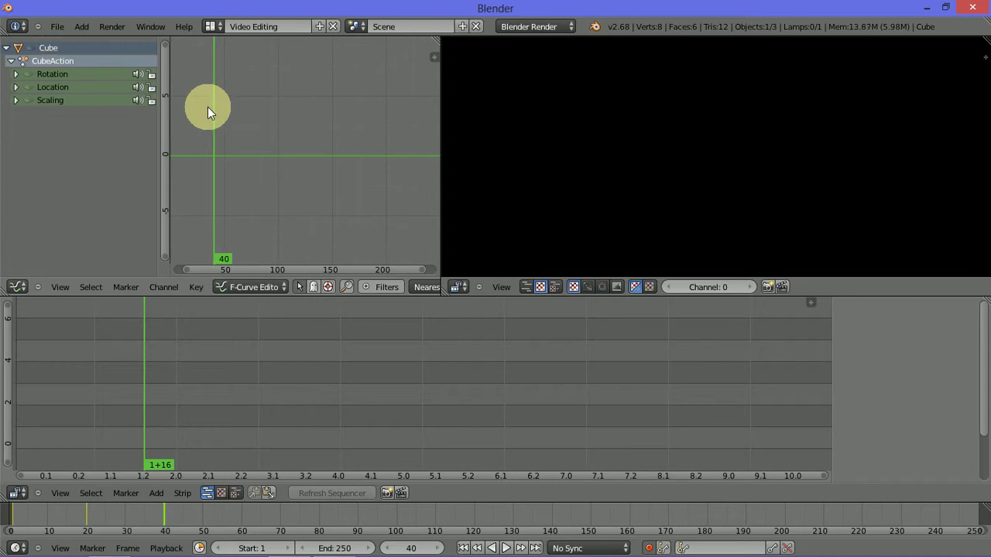
pyautogui.press('space')
pyautogui.press('Return')
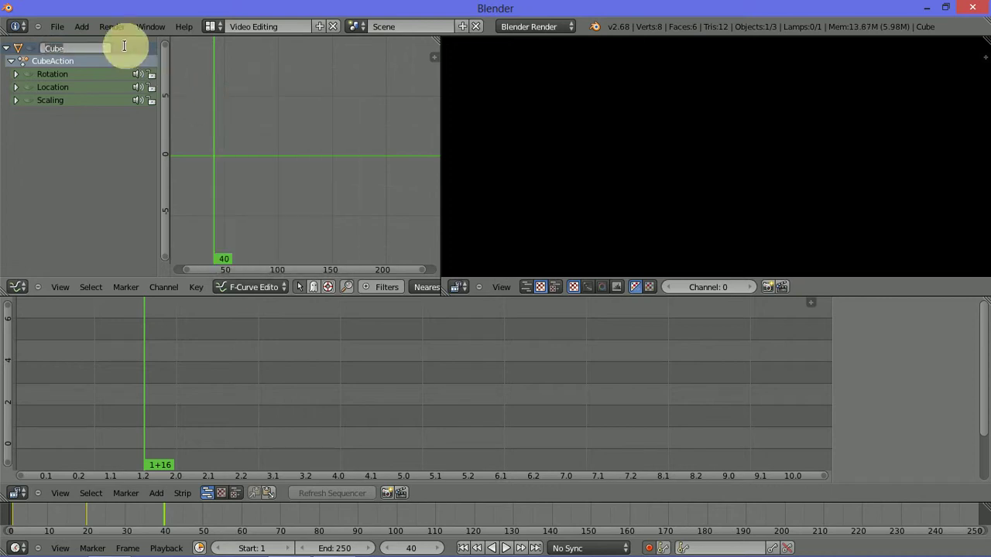
pyautogui.write('ok')
pyautogui.press('Return')
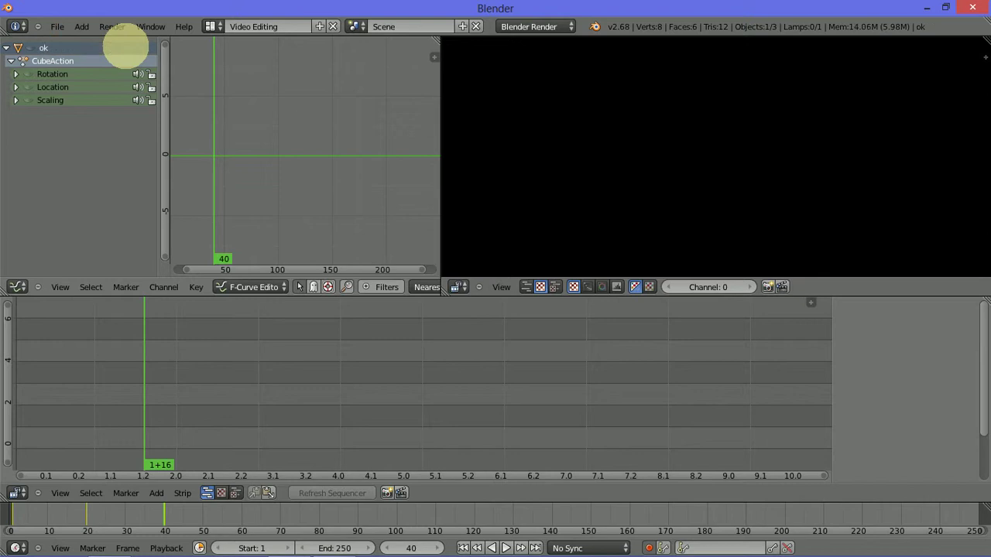
# - Commit the 'ok' channel name and show its keyframe curves in the graph
pyautogui.click(42, 72)
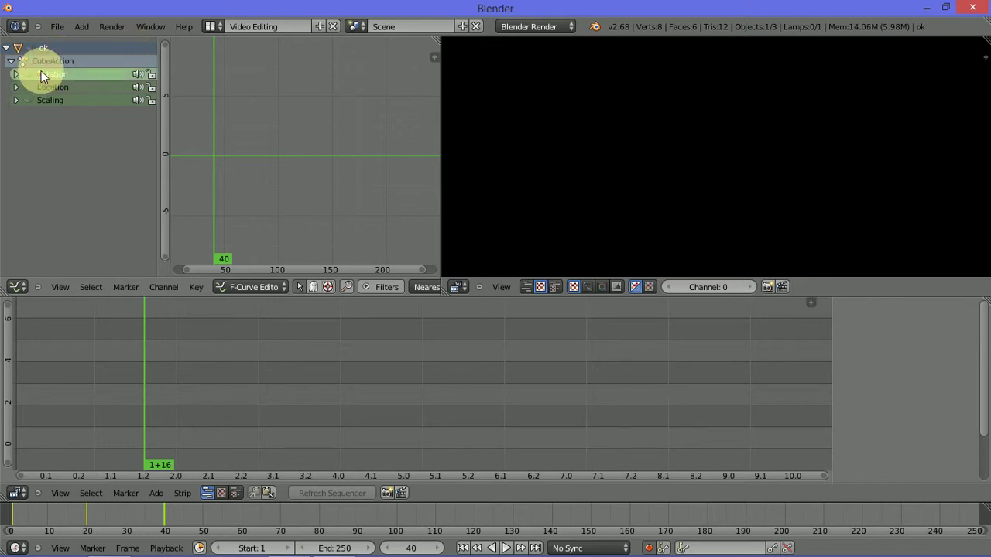
pyautogui.press('space')
pyautogui.press('Return')
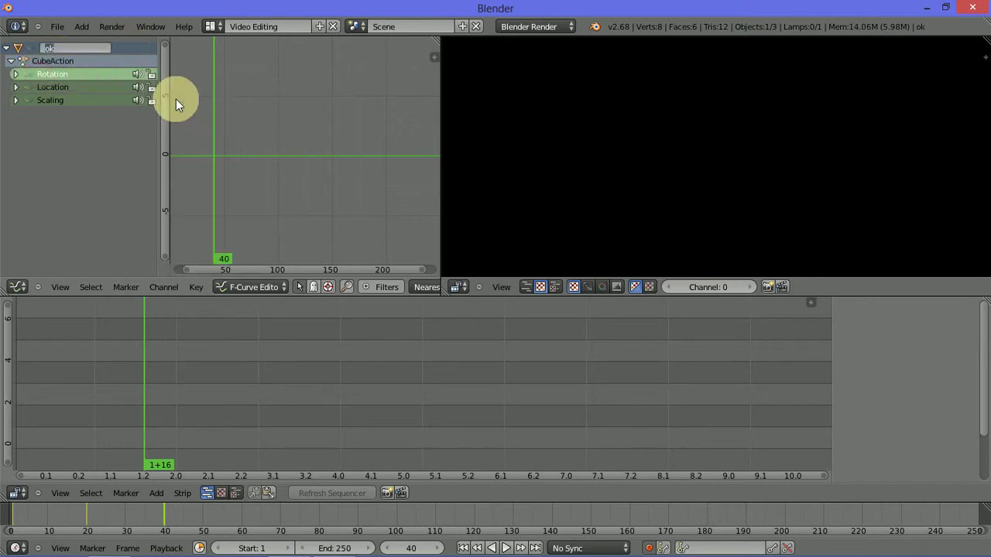
pyautogui.click(37, 62)
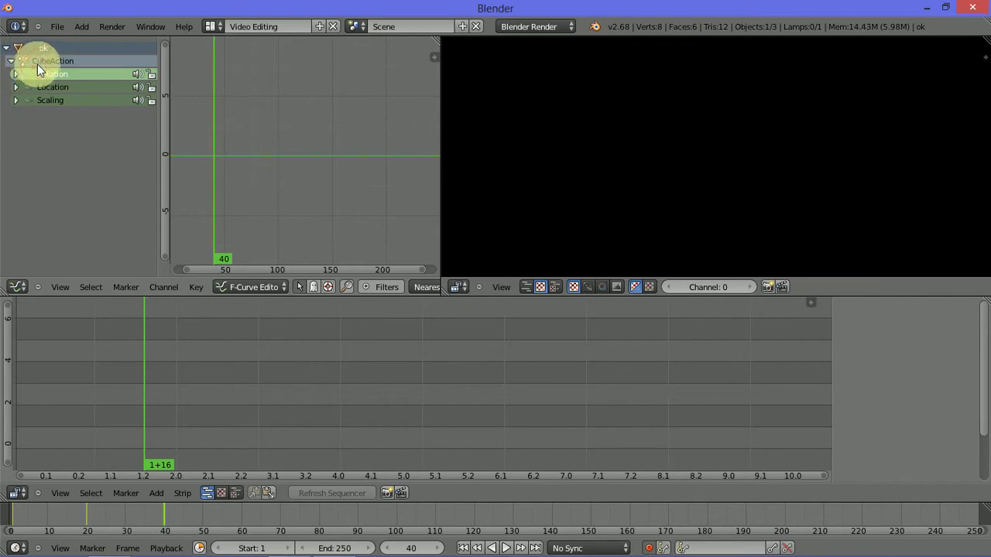
pyautogui.scroll(-3, 259, 155)
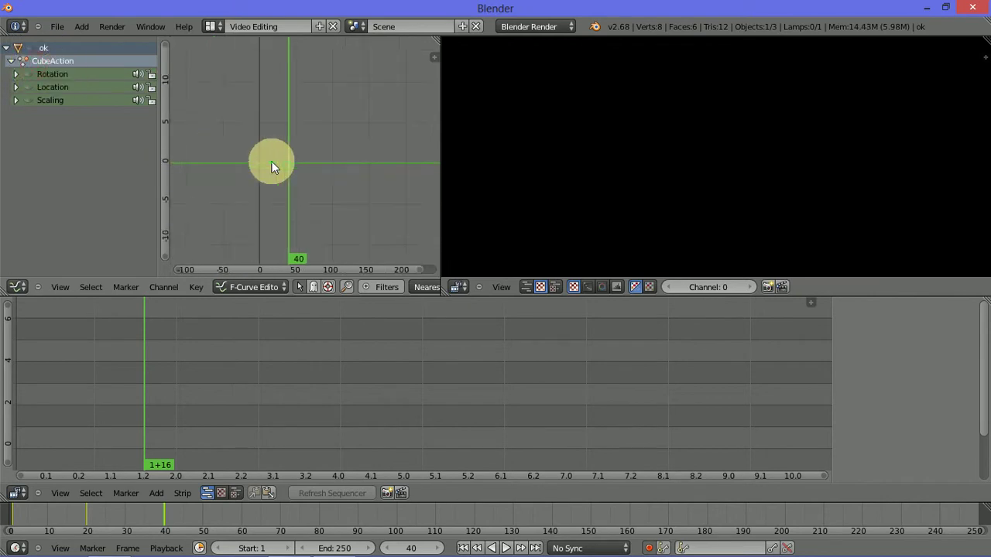
pyautogui.click(37, 48)
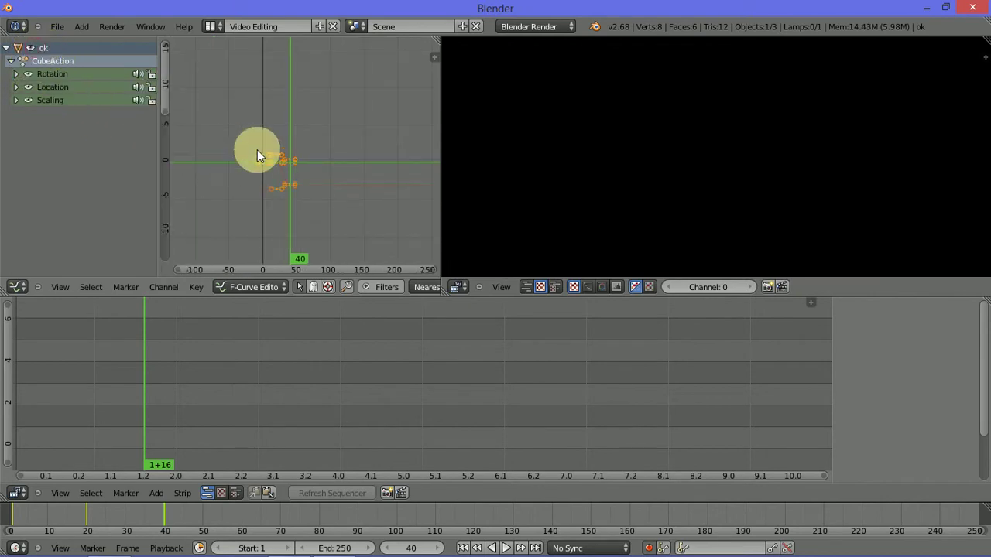
pyautogui.scroll(2, 258, 155)
# - Reopen renaming on the 'ok' channel with Ctrl+R
pyautogui.hotkey('ctrl', 'r')
pyautogui.press('Return')
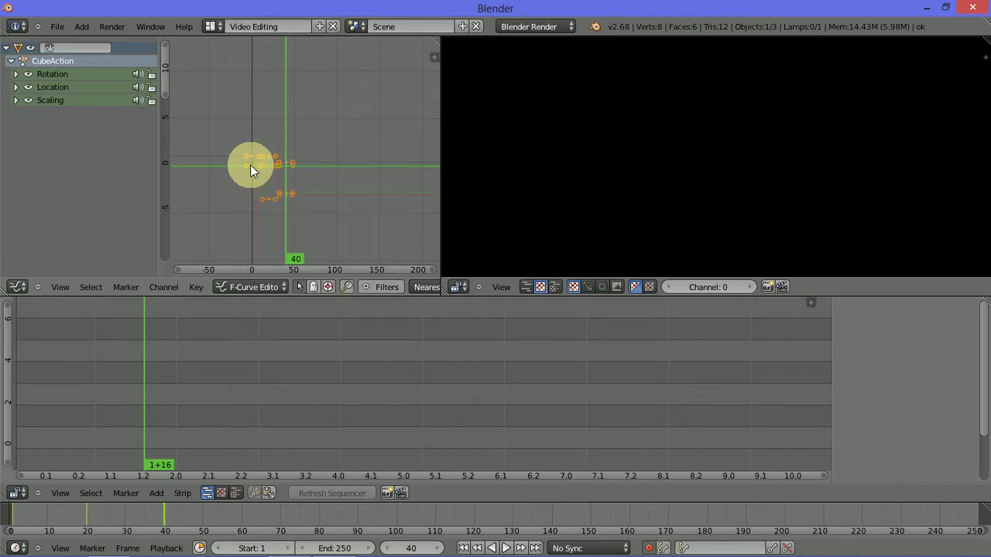
pyautogui.click(279, 165)
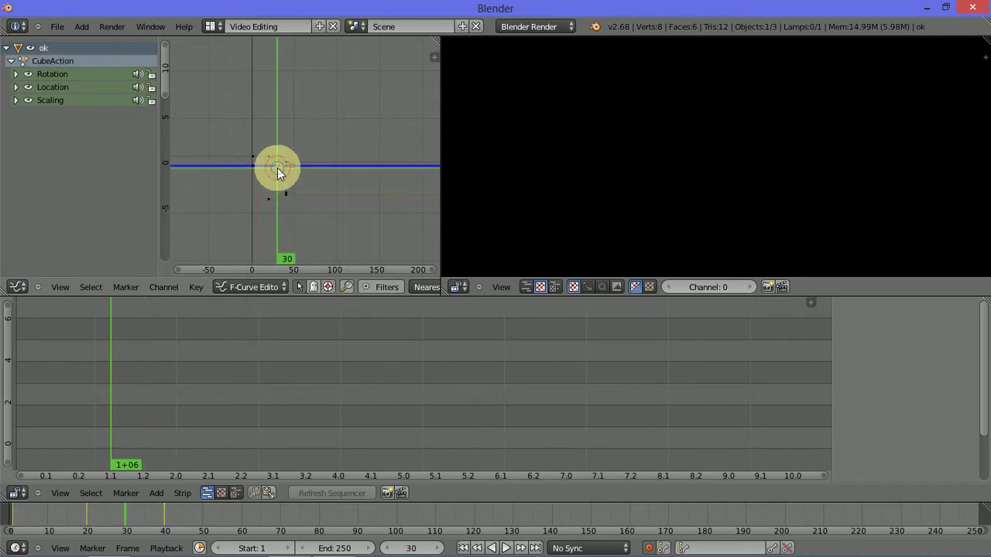
pyautogui.hotkey('ctrl', 'r')
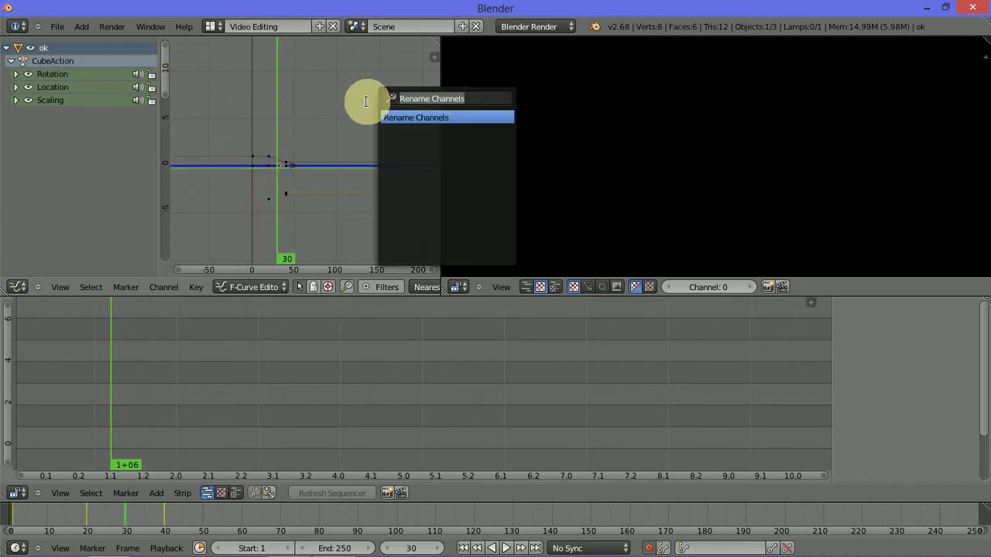
pyautogui.press('Return')
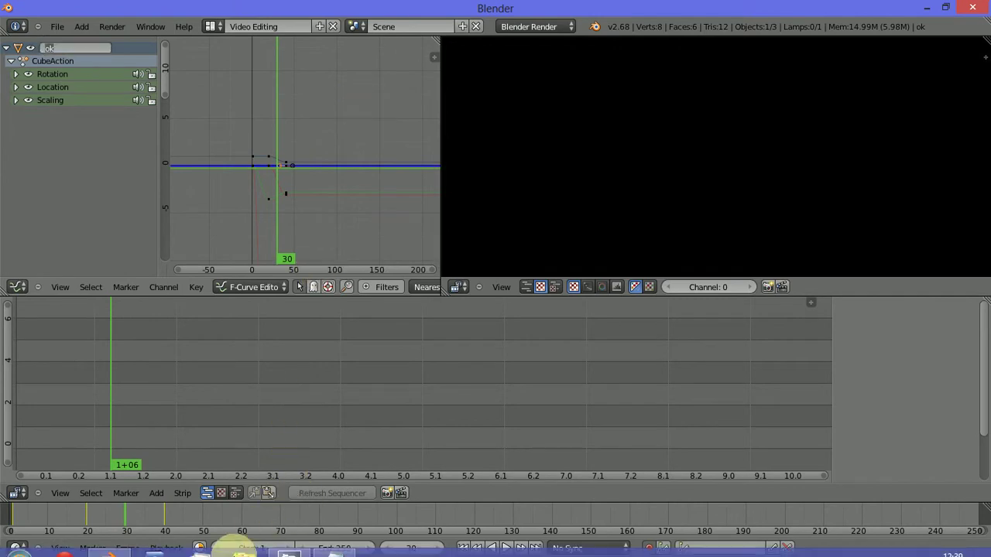
# - Rename the CubeAction action to '1a' with Rename Channels
pyautogui.click(289, 542)
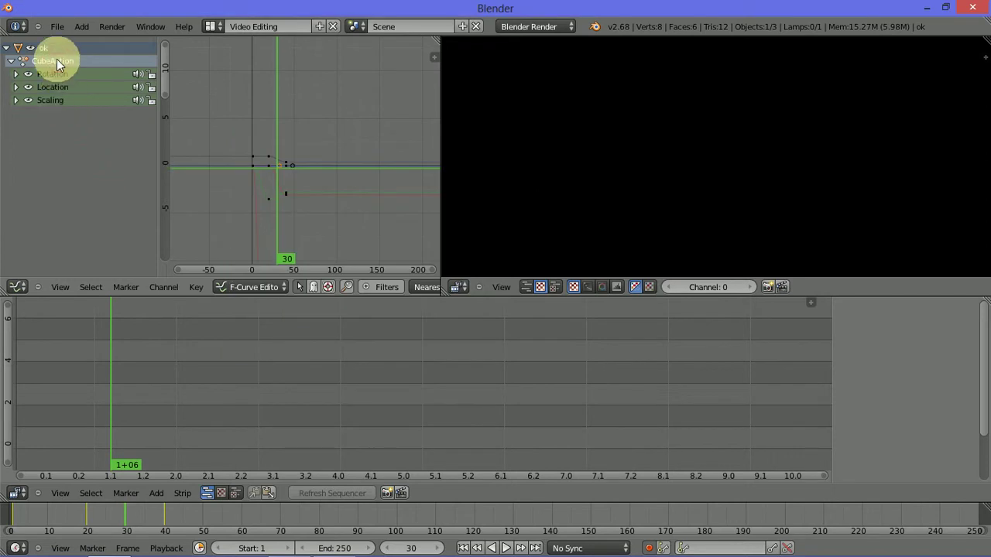
pyautogui.press('space')
pyautogui.press('Return')
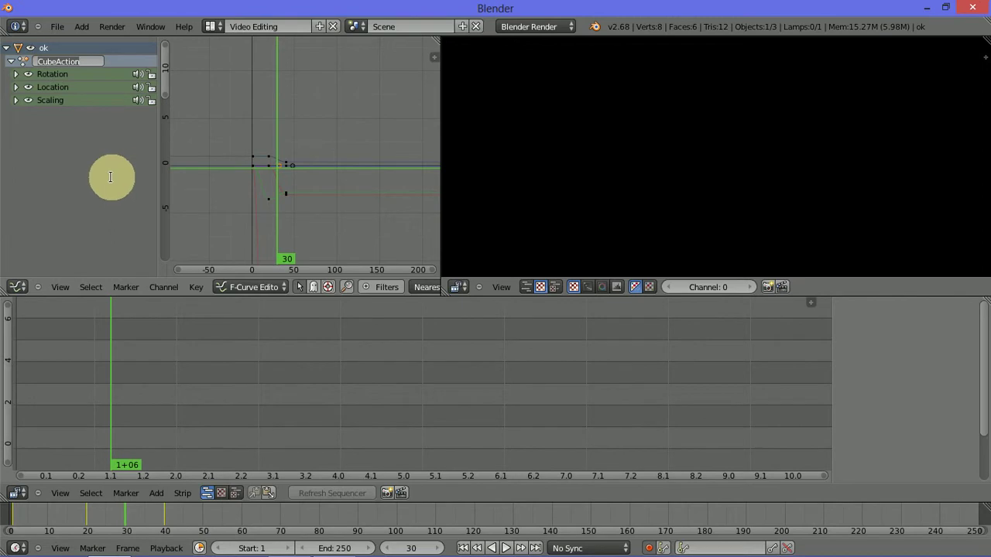
pyautogui.press('BackSpace')
pyautogui.write('1a')
pyautogui.press('Return')
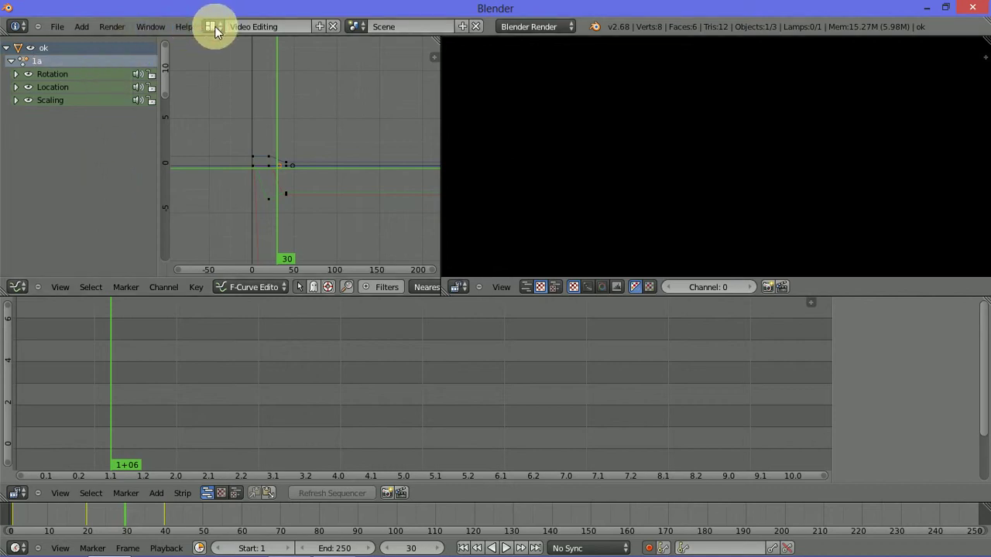
pyautogui.click(210, 26)
# - Switch to the Game Logic layout and rewind the animation to frame 0
pyautogui.click(256, 107)
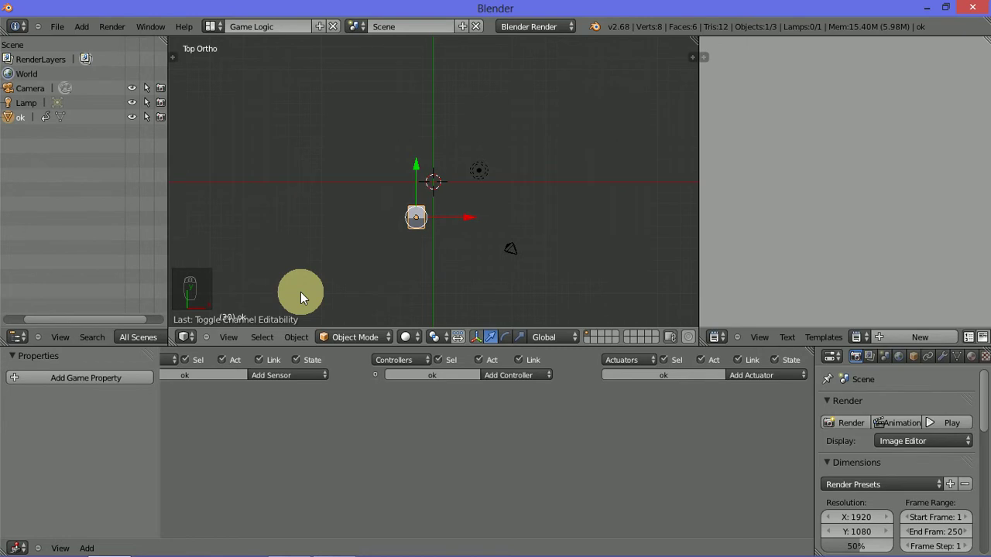
pyautogui.press('Left')
pyautogui.press('Left')
pyautogui.press('Left')
pyautogui.press('Left')
pyautogui.press('Left')
pyautogui.press('Left')
pyautogui.press('Left')
pyautogui.press('Left')
pyautogui.press('Left')
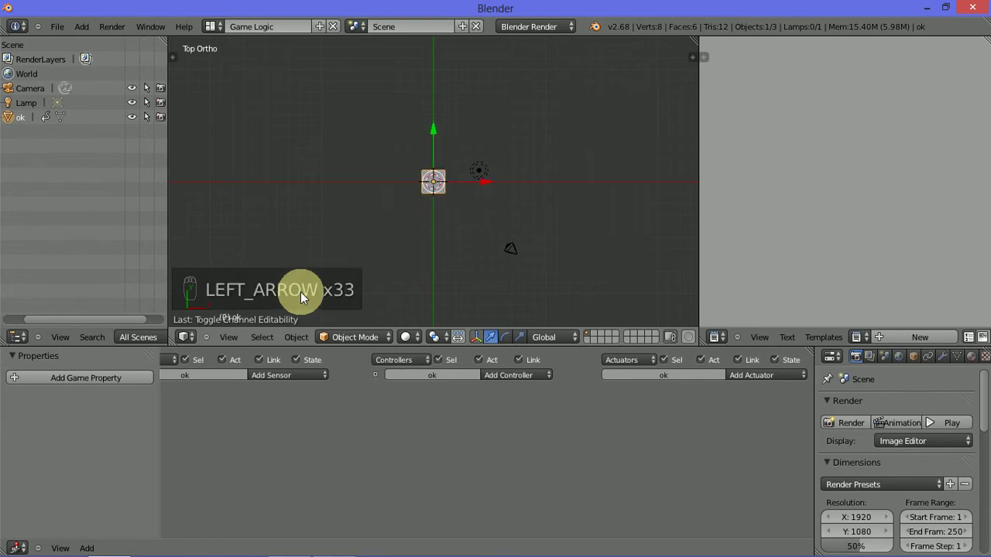
pyautogui.press('Left')
pyautogui.press('Left')
pyautogui.press('Left')
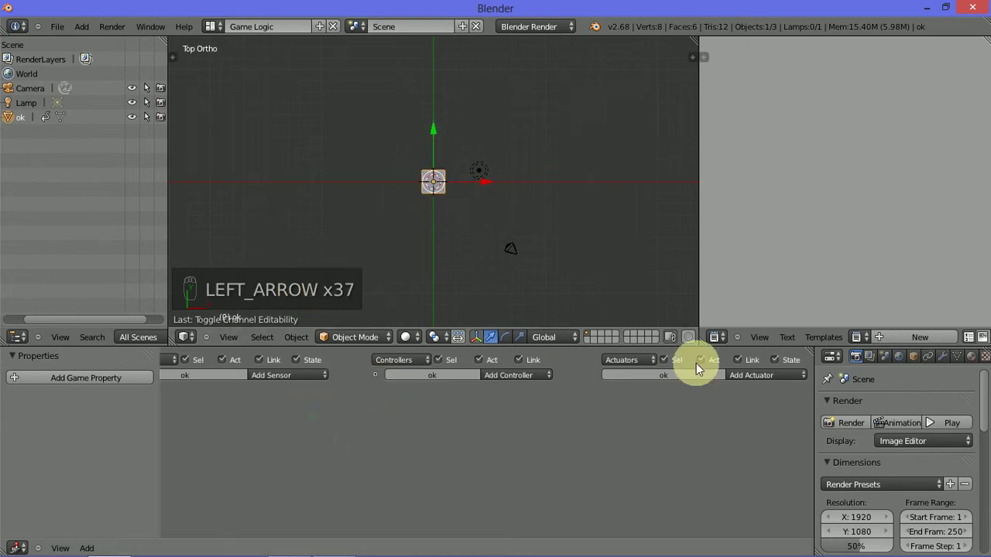
pyautogui.scroll(2, 720, 379)
# - Add an Action actuator to ok that plays the '1a' action
pyautogui.moveTo(745, 391); pyautogui.dragTo(659, 395, button='middle')
pyautogui.click(779, 385)
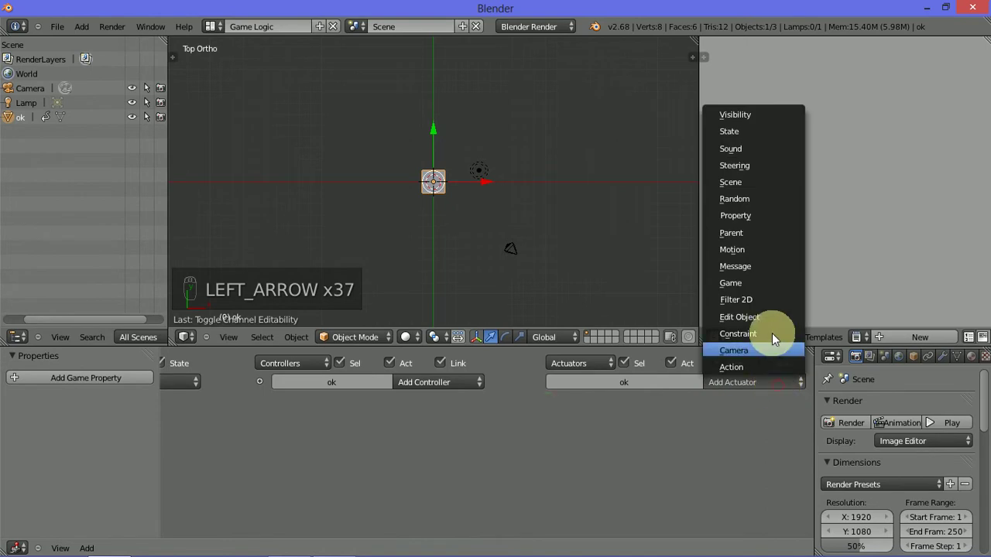
pyautogui.click(740, 367)
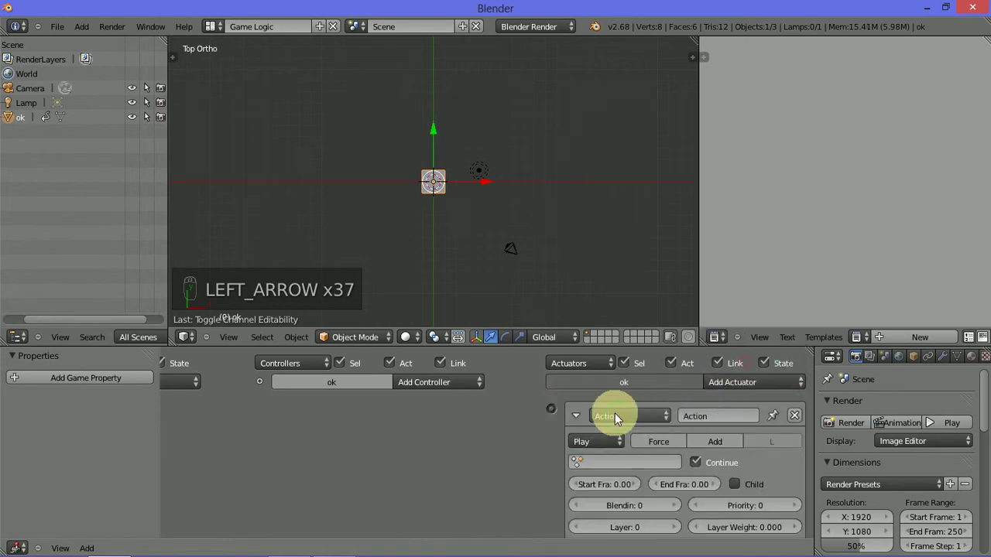
pyautogui.scroll(-2, 615, 413)
pyautogui.click(625, 428)
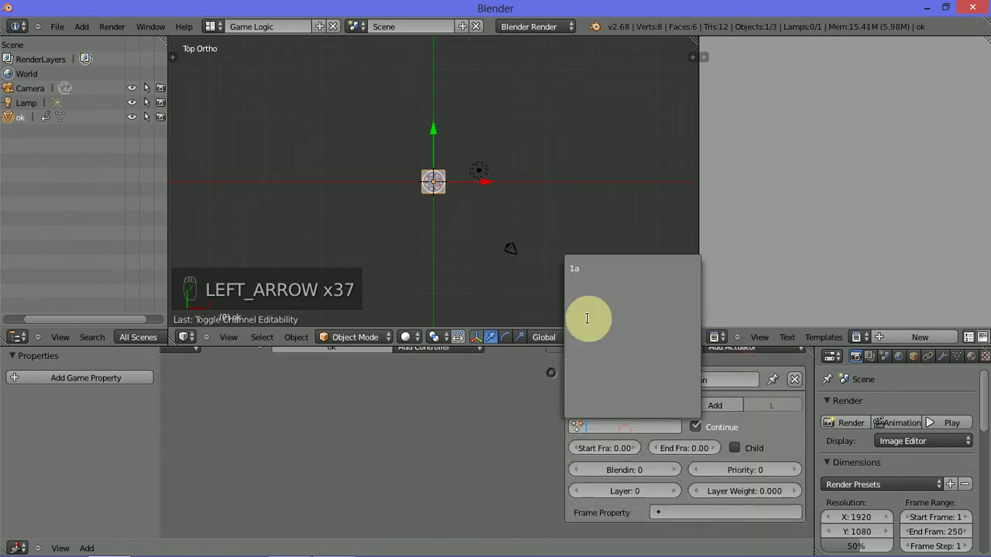
pyautogui.click(585, 262)
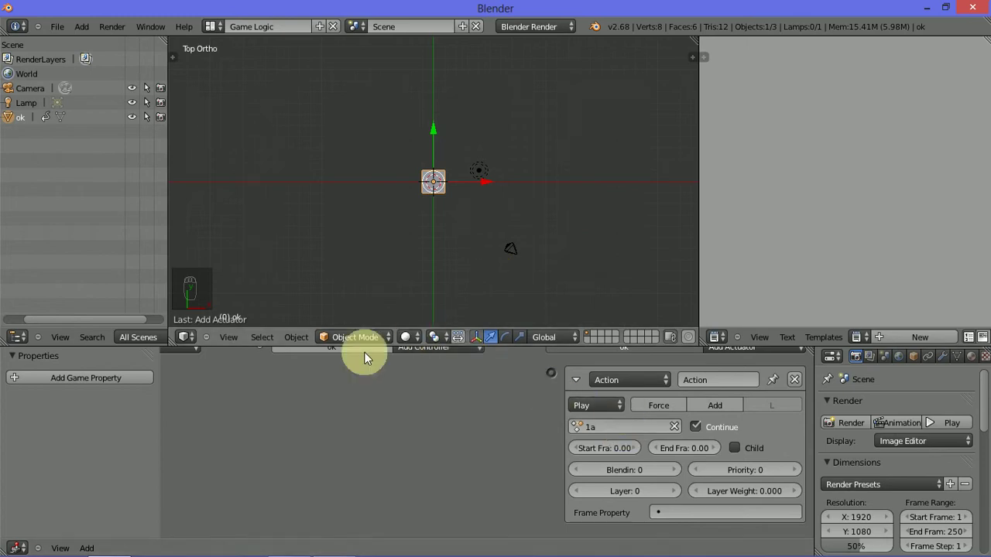
pyautogui.press('Home')
# - Add a Keyboard sensor to ok and link it to the Action actuator
pyautogui.click(291, 378)
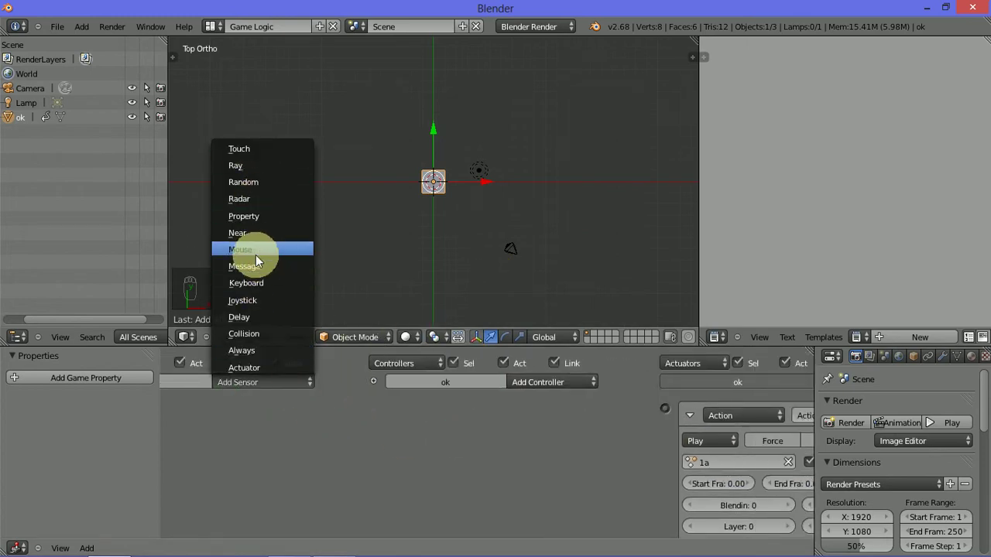
pyautogui.click(263, 283)
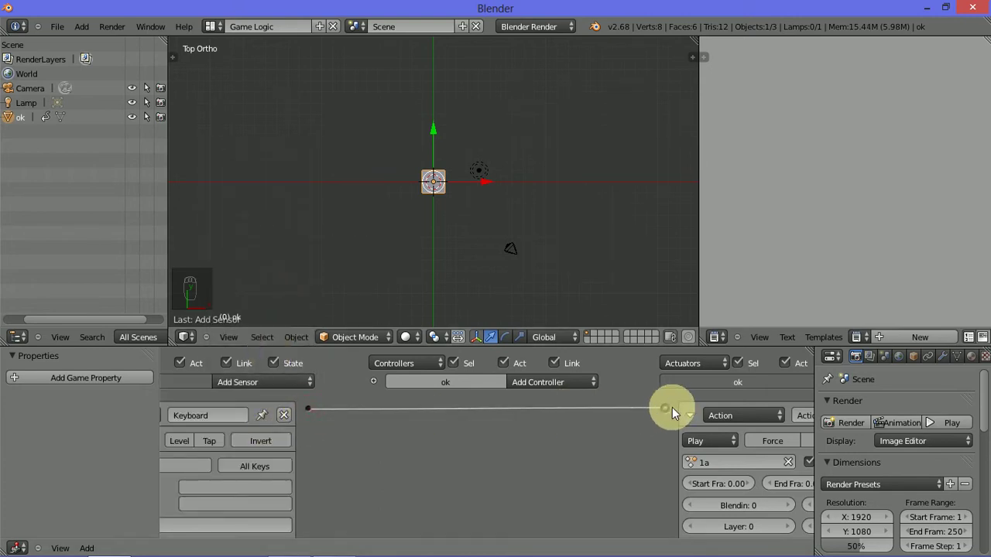
pyautogui.moveTo(422, 412); pyautogui.dragTo(663, 409)
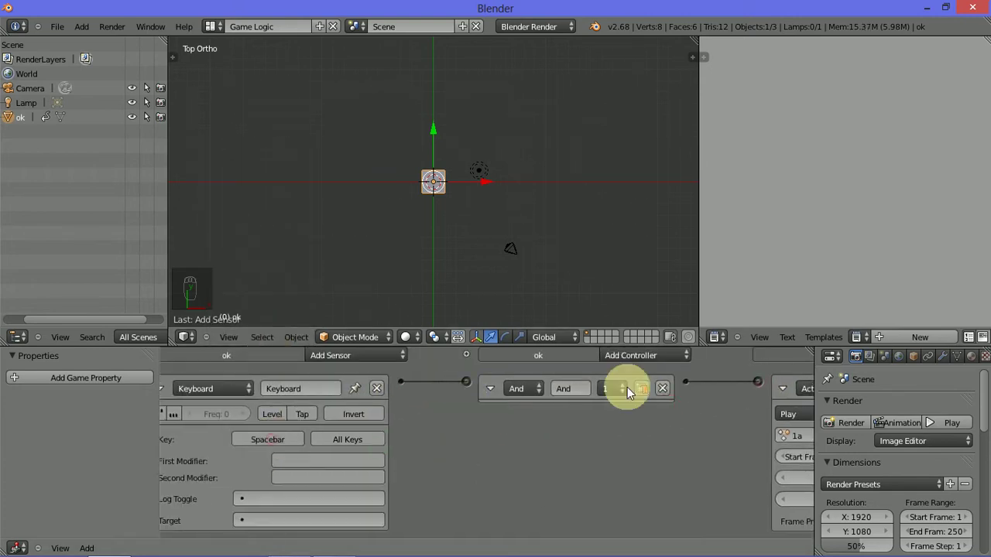
# - Set the Action actuator's start frame to 1 and start entering the end frame
pyautogui.moveTo(628, 387); pyautogui.dragTo(402, 438, button='middle')
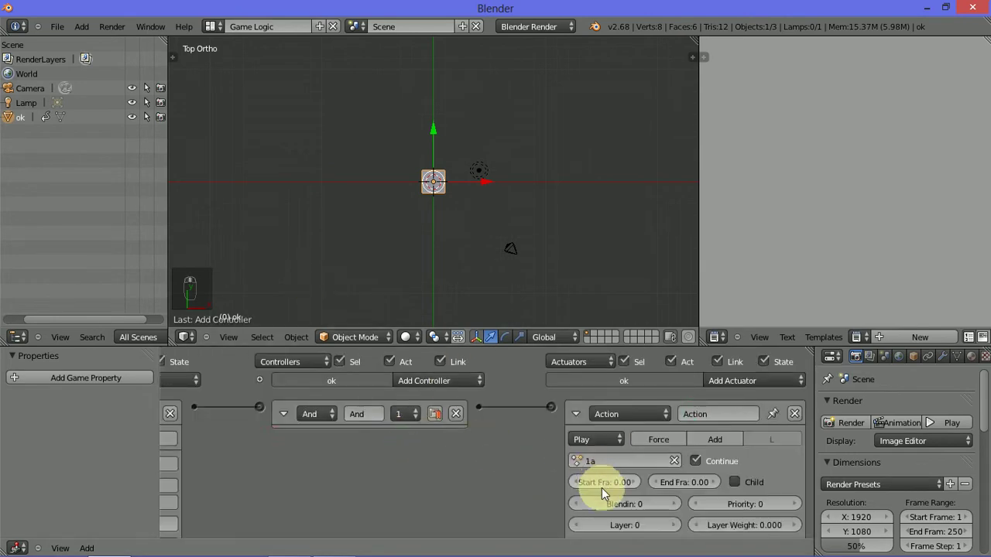
pyautogui.click(636, 481)
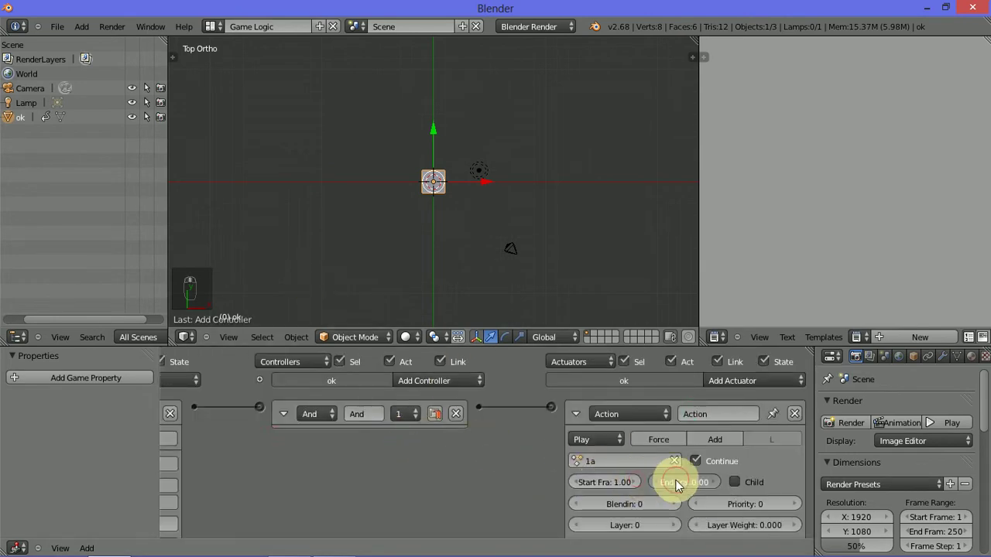
pyautogui.click(676, 484)
pyautogui.write('40')
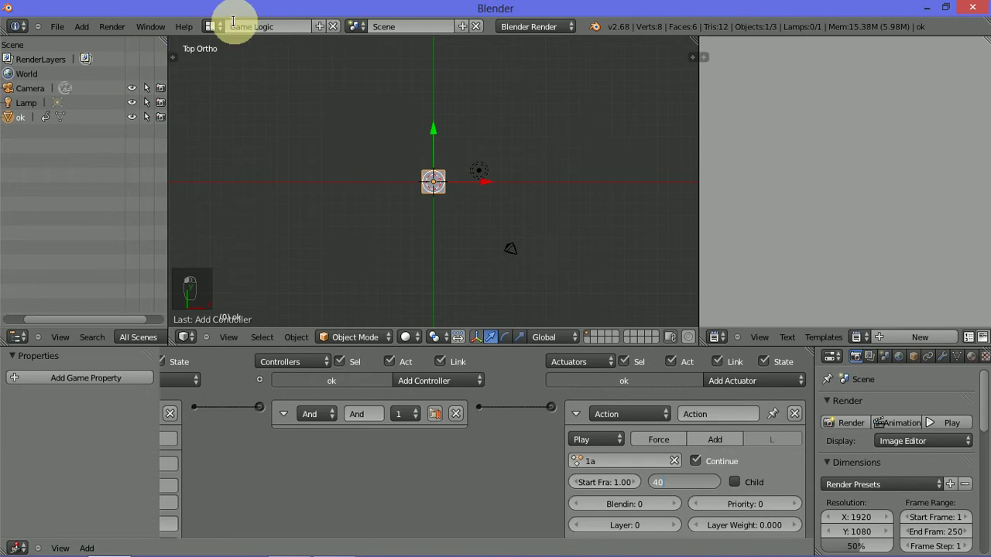
# - Confirm end frame 40 and check the cube's frame-40 pose in the Default layout
pyautogui.press('Return')
pyautogui.click(210, 26)
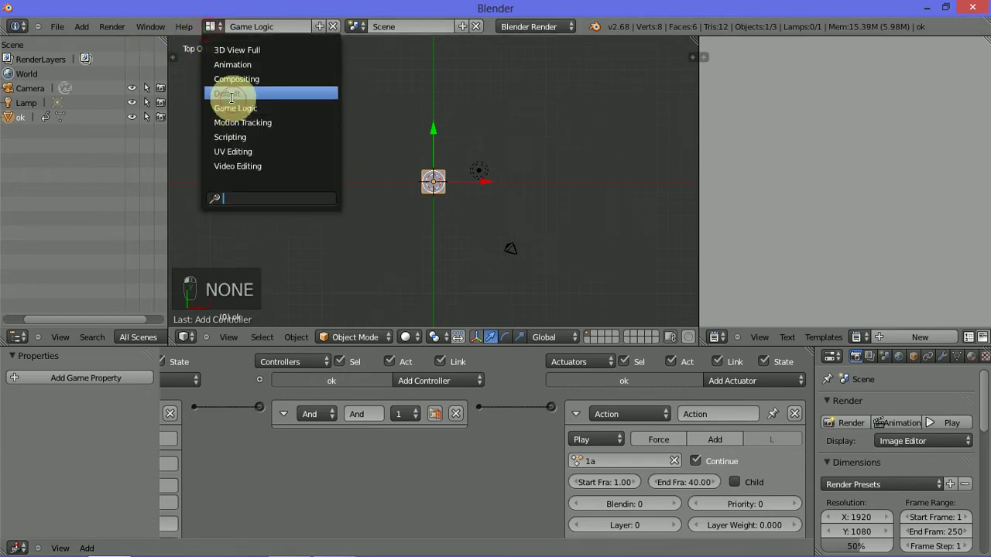
pyautogui.click(228, 89)
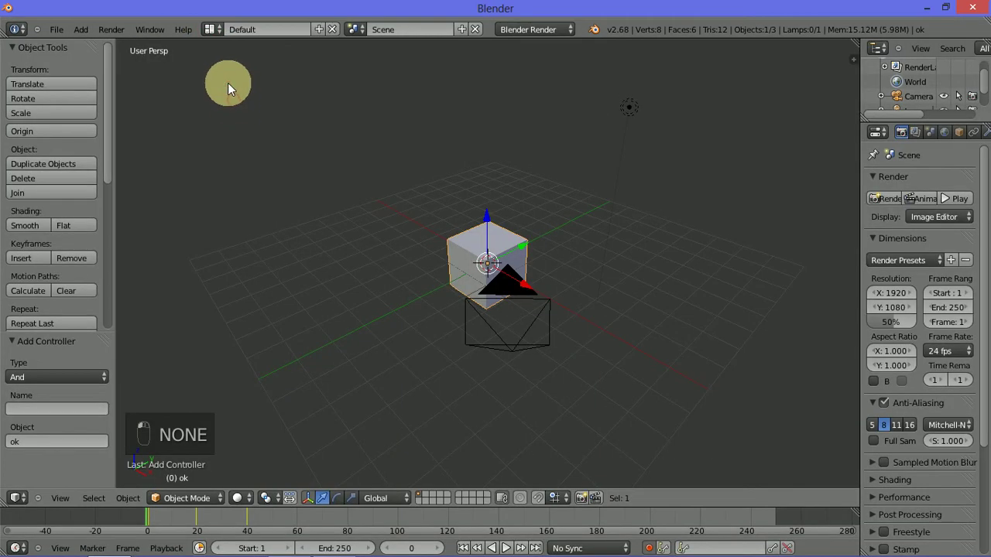
pyautogui.click(244, 519)
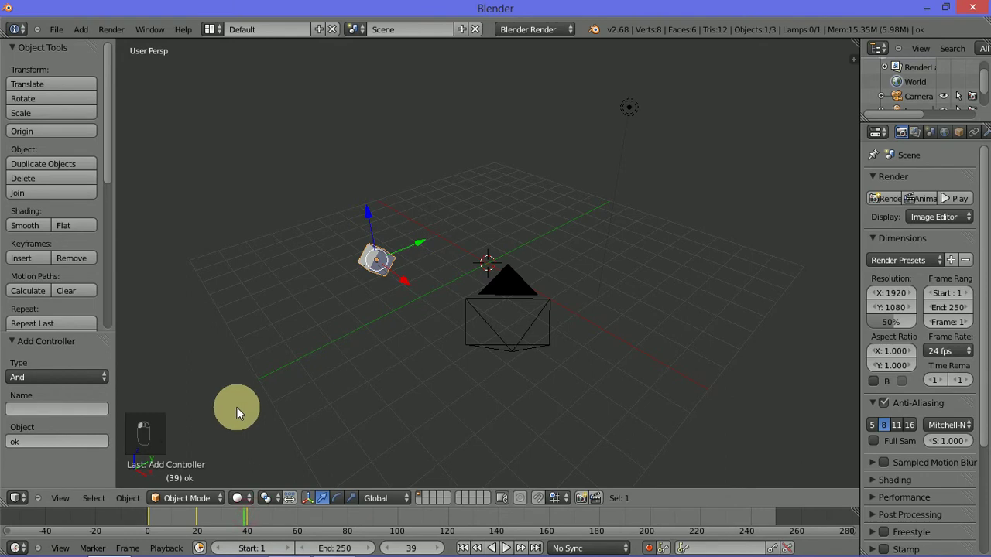
pyautogui.press('Right')
# - Switch to the Video Editing layout, then reopen the layout list
pyautogui.click(210, 29)
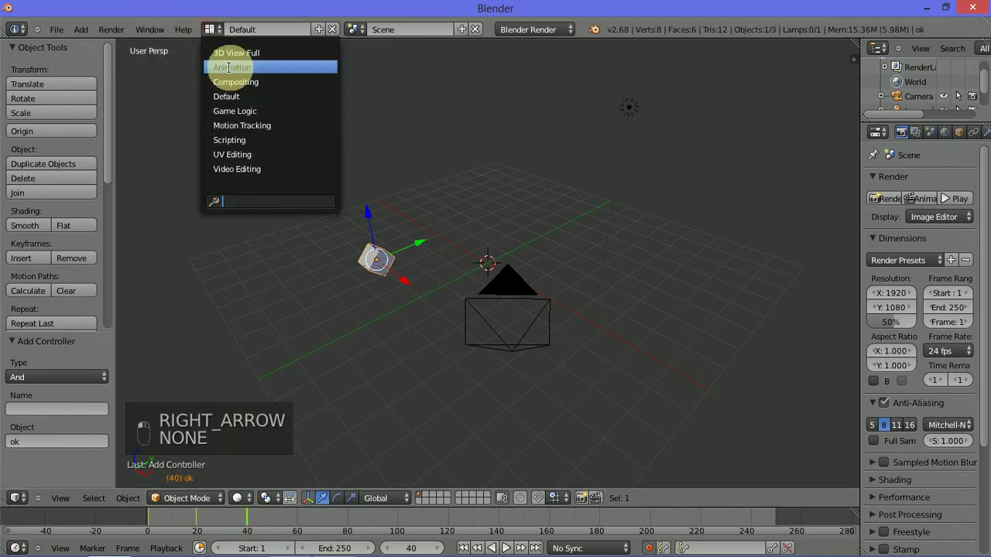
pyautogui.click(269, 164)
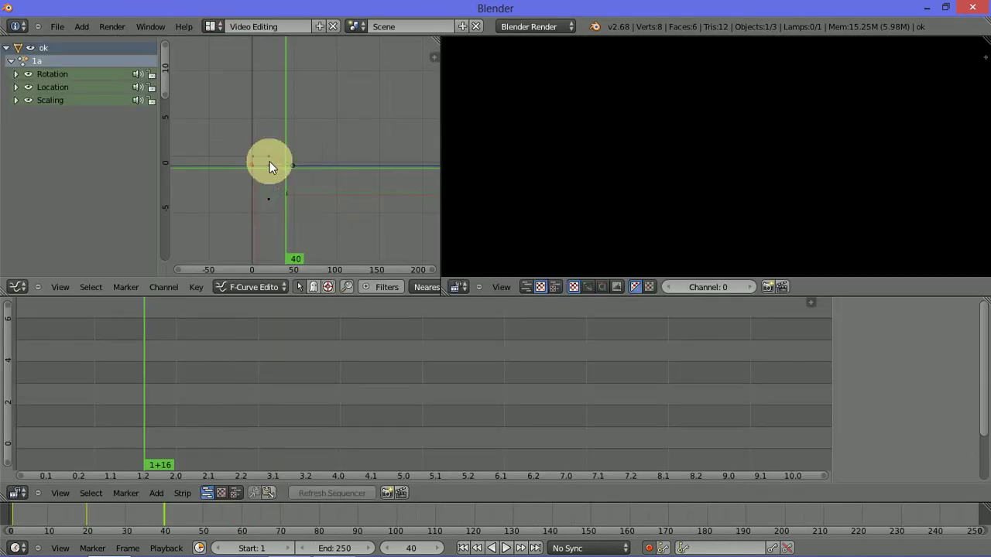
pyautogui.click(211, 27)
# - Back in Game Logic, add a sensor and set the action's play mode to Ping Pong
pyautogui.click(248, 102)
pyautogui.moveTo(457, 364); pyautogui.dragTo(628, 445, button='middle')
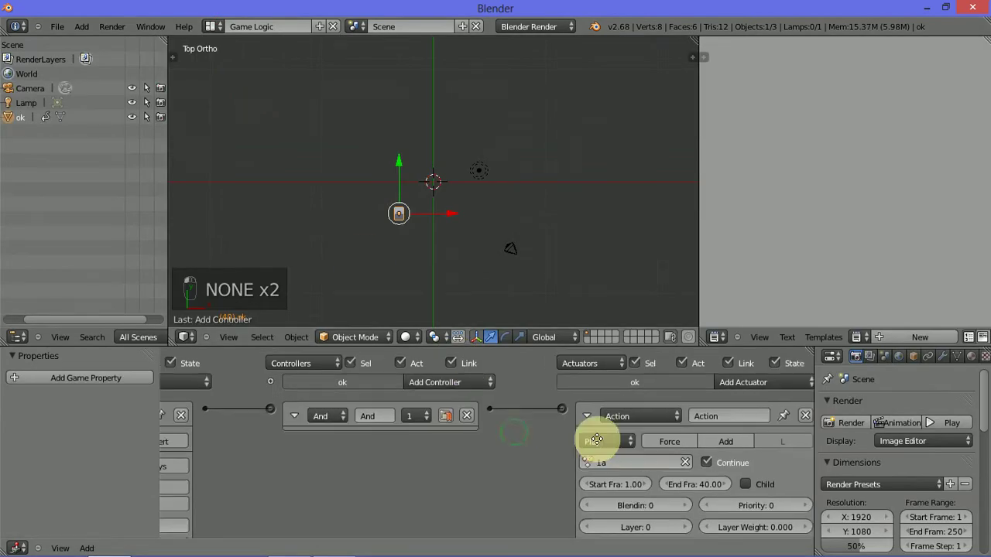
pyautogui.moveTo(437, 449); pyautogui.dragTo(423, 401, button='middle')
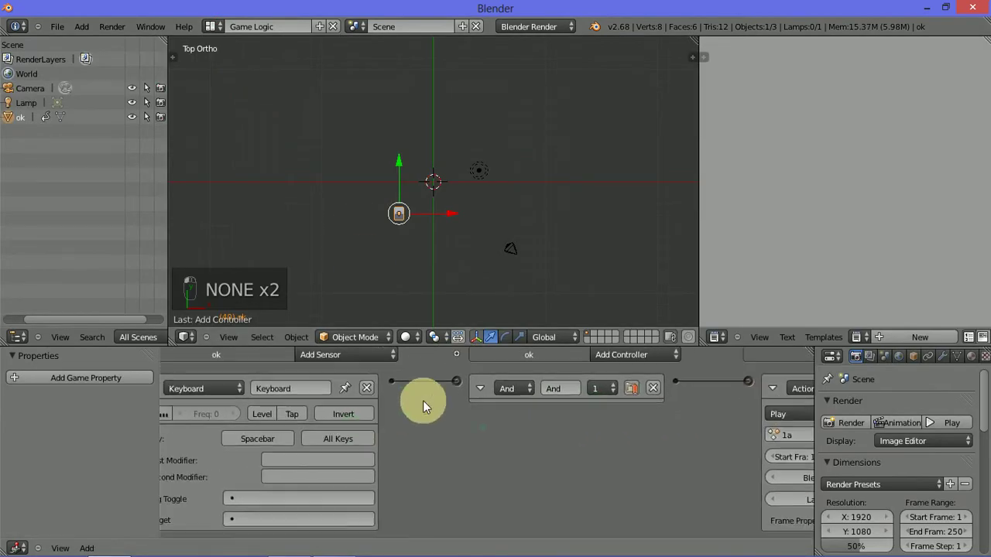
pyautogui.click(389, 364)
pyautogui.click(359, 238)
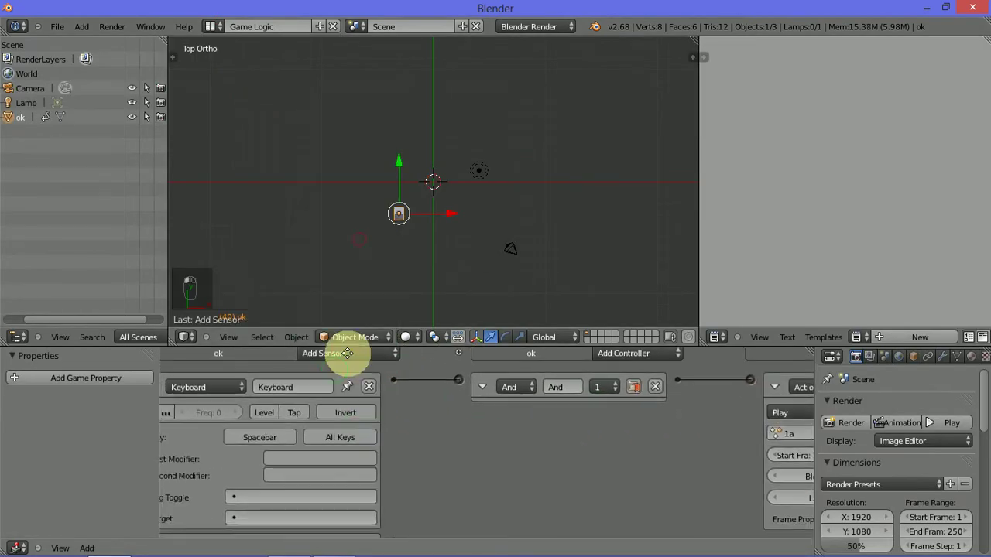
pyautogui.scroll(-2, 365, 410)
pyautogui.moveTo(378, 444); pyautogui.dragTo(299, 478, button='middle')
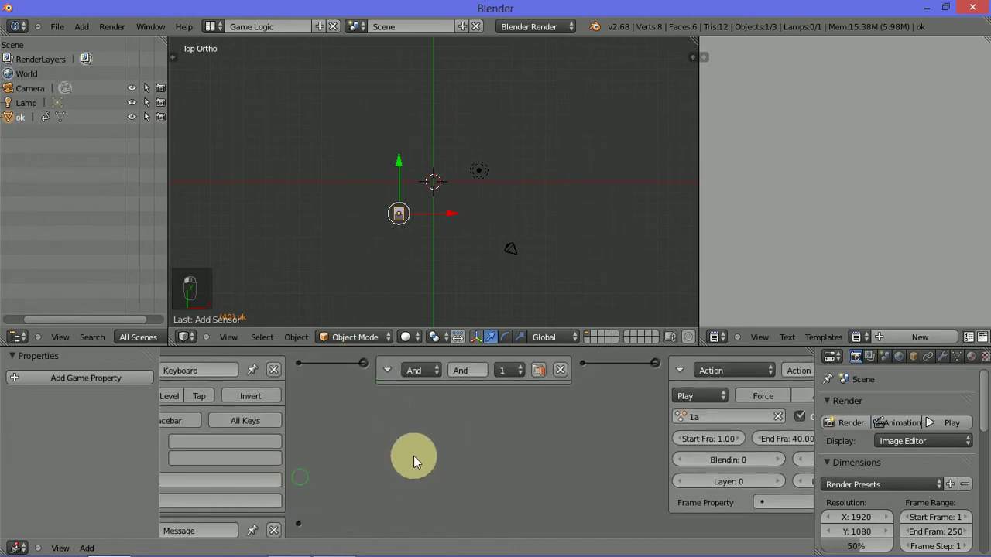
pyautogui.scroll(1, 276, 533)
pyautogui.keyDown('ctrl'); pyautogui.hscroll(2, 565, 371); pyautogui.keyUp('ctrl')
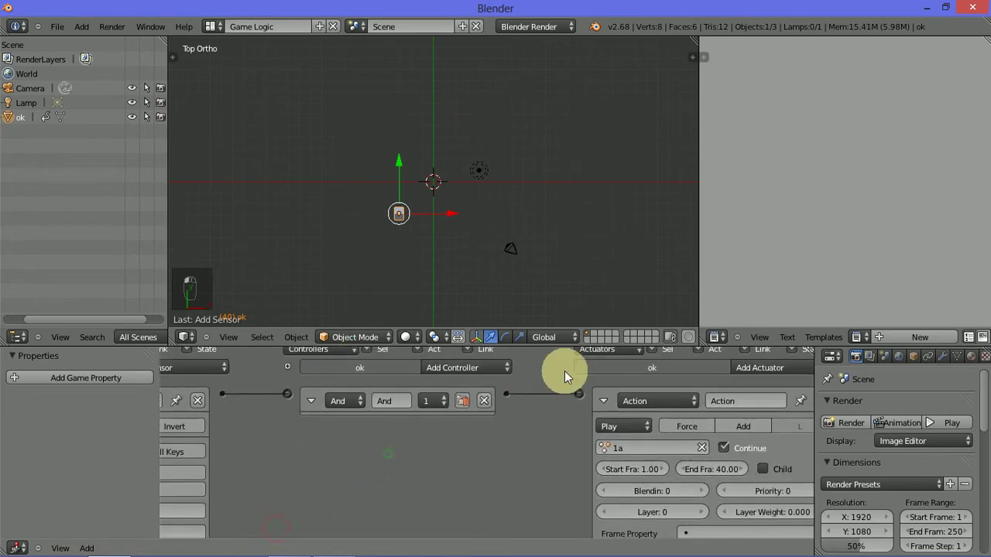
pyautogui.click(612, 430)
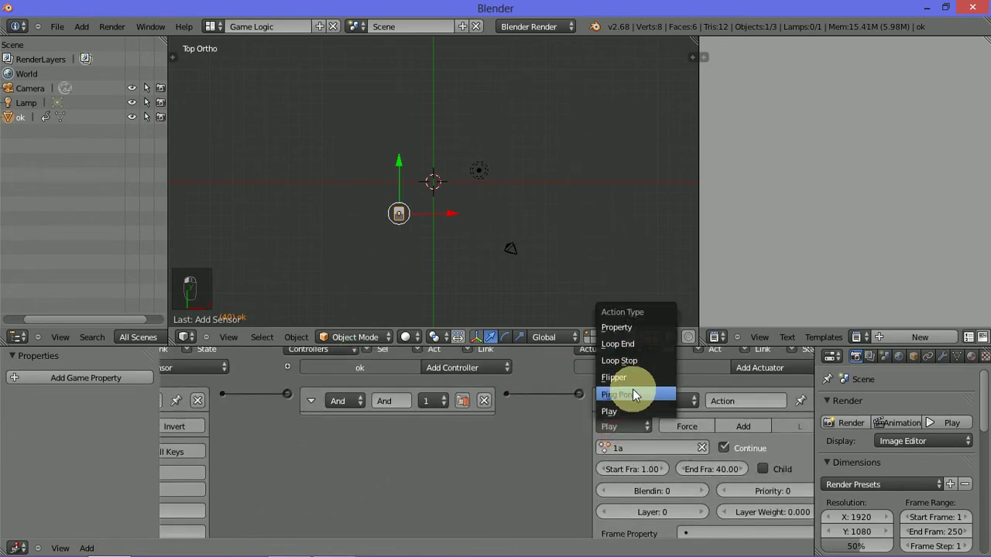
pyautogui.click(632, 389)
pyautogui.keyDown('ctrl'); pyautogui.hscroll(-2, 243, 445); pyautogui.keyUp('ctrl')
pyautogui.keyDown('ctrl'); pyautogui.hscroll(-3, 420, 416); pyautogui.keyUp('ctrl')
pyautogui.scroll(-1, 420, 416)
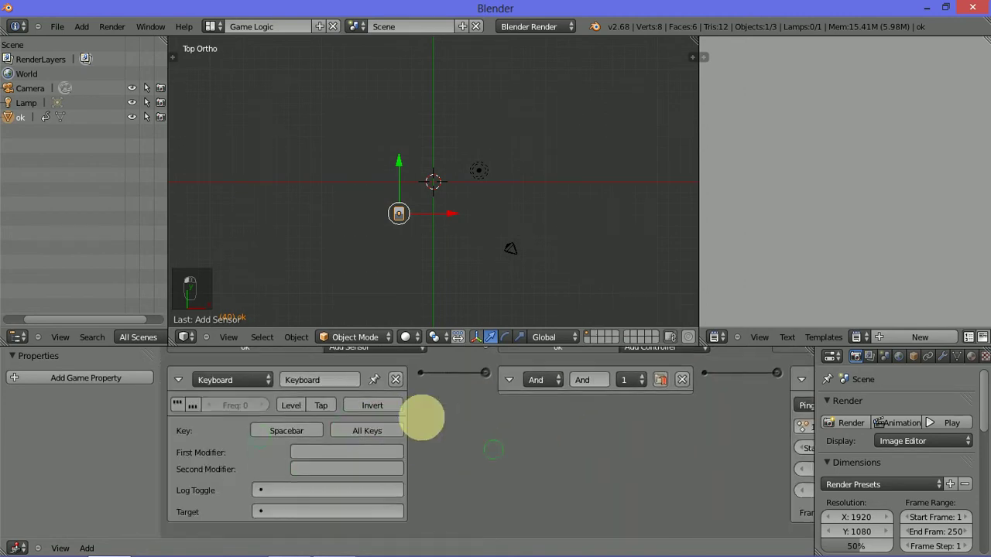
# - Replace the Keyboard sensor with an Always sensor linked to the And controller
pyautogui.click(397, 379)
pyautogui.click(360, 350)
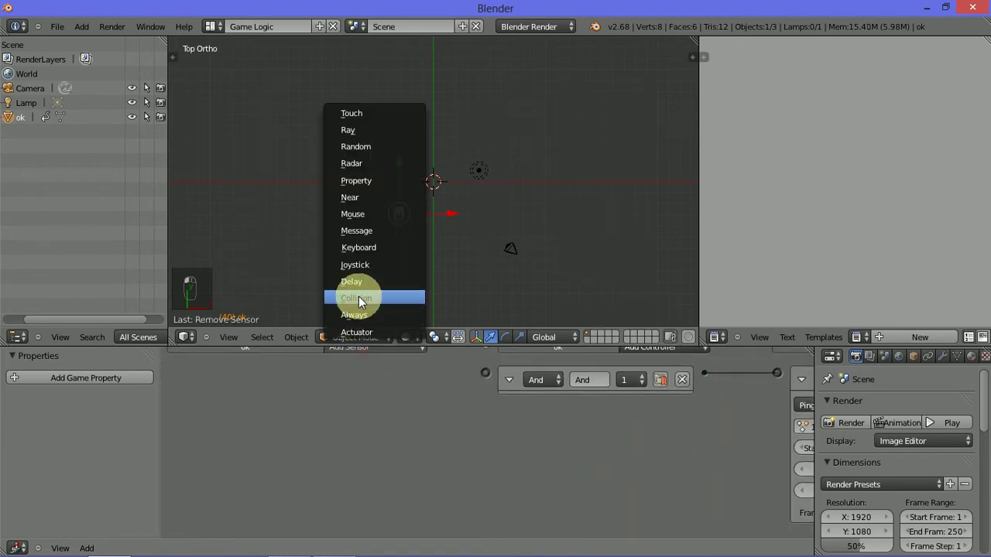
pyautogui.click(365, 331)
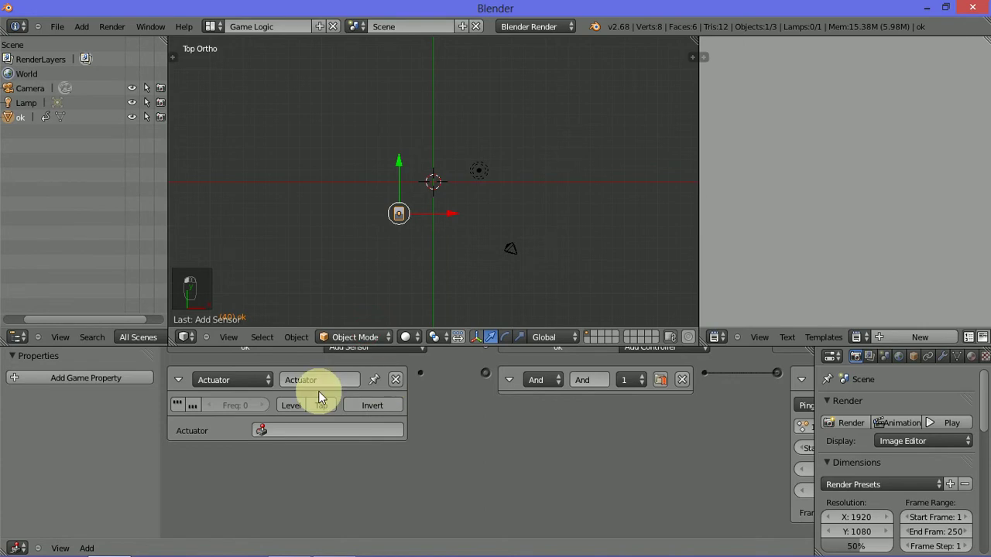
pyautogui.click(256, 380)
pyautogui.click(247, 349)
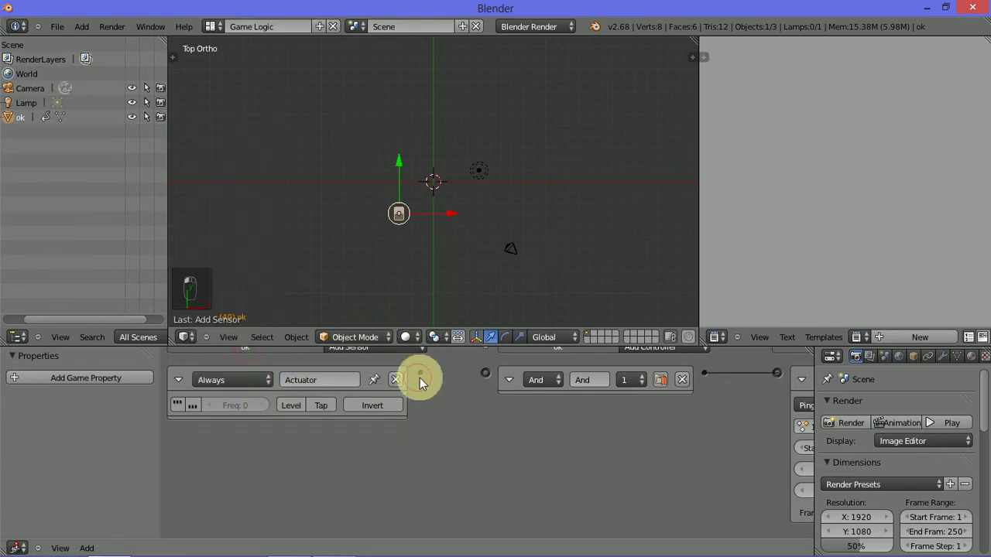
pyautogui.moveTo(497, 372); pyautogui.dragTo(489, 373)
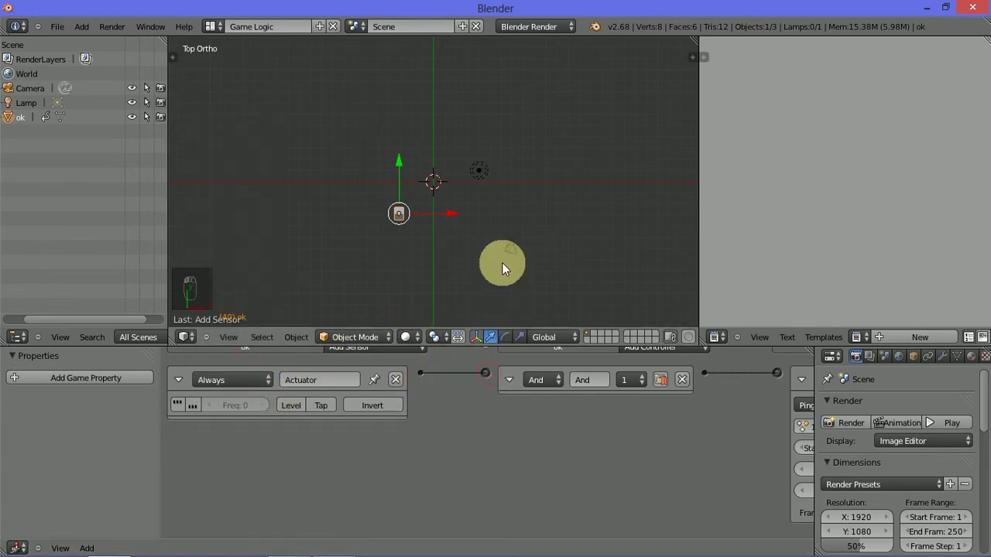
# - Test-run the game, switch the Action actuator from Ping Pong to Loop End, then test again
pyautogui.press('p')
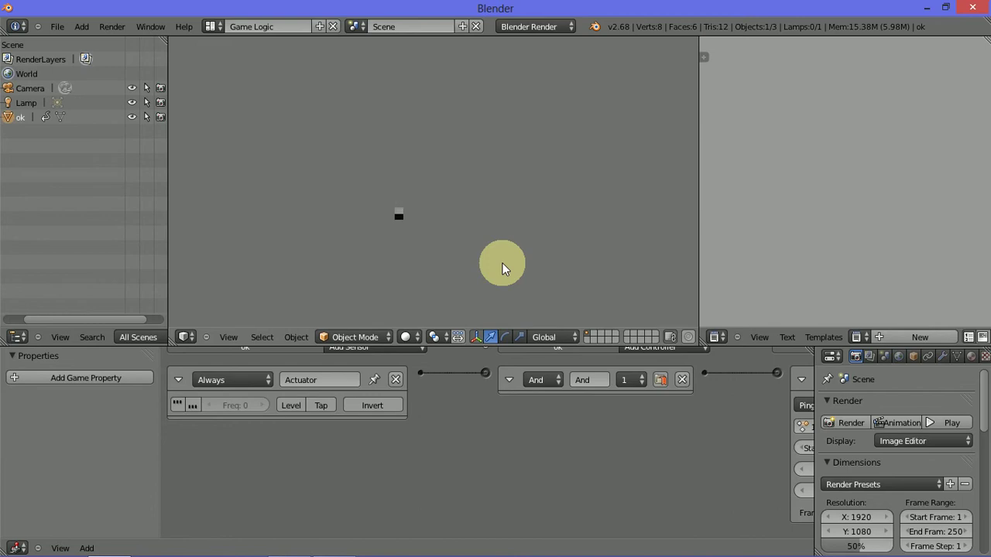
pyautogui.press('Escape')
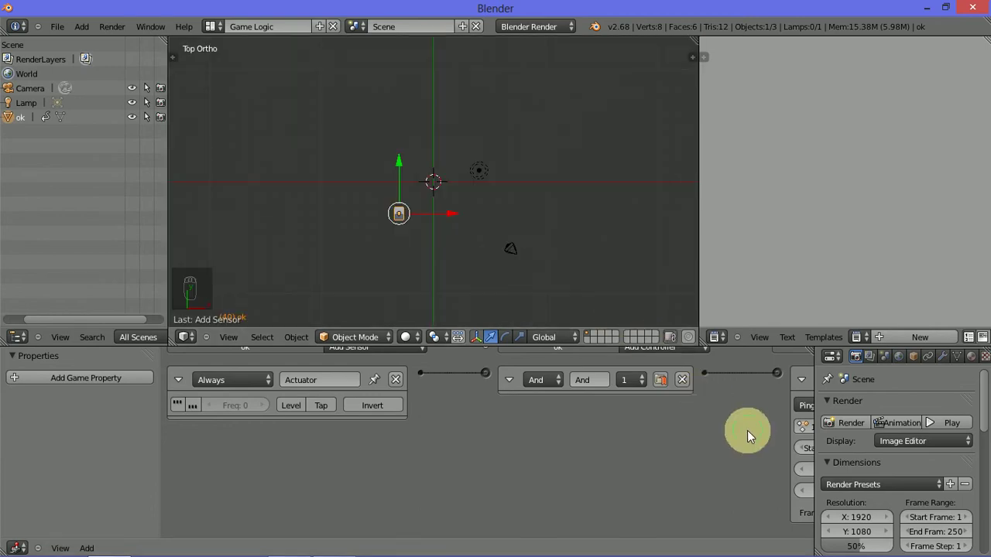
pyautogui.moveTo(747, 430); pyautogui.dragTo(530, 469, button='middle')
pyautogui.click(599, 443)
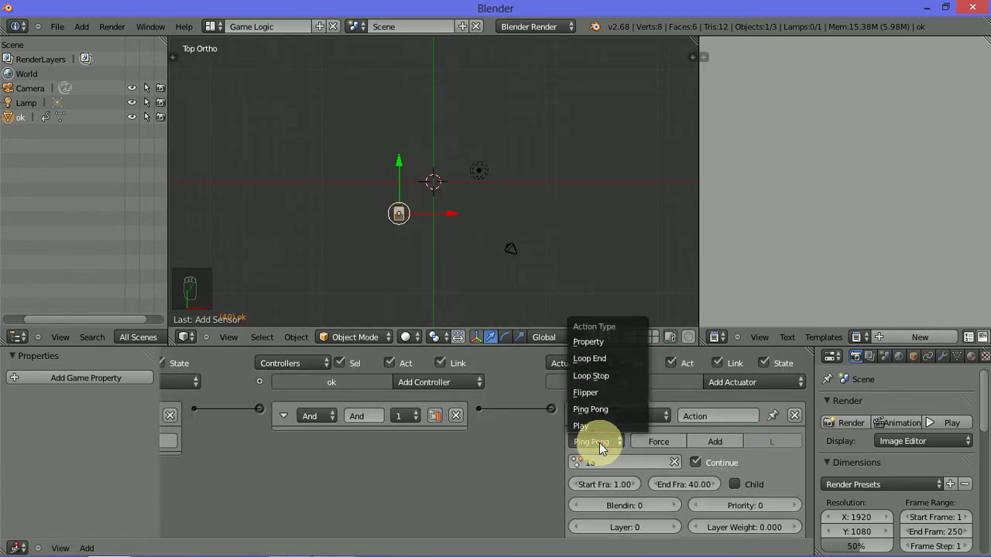
pyautogui.click(615, 359)
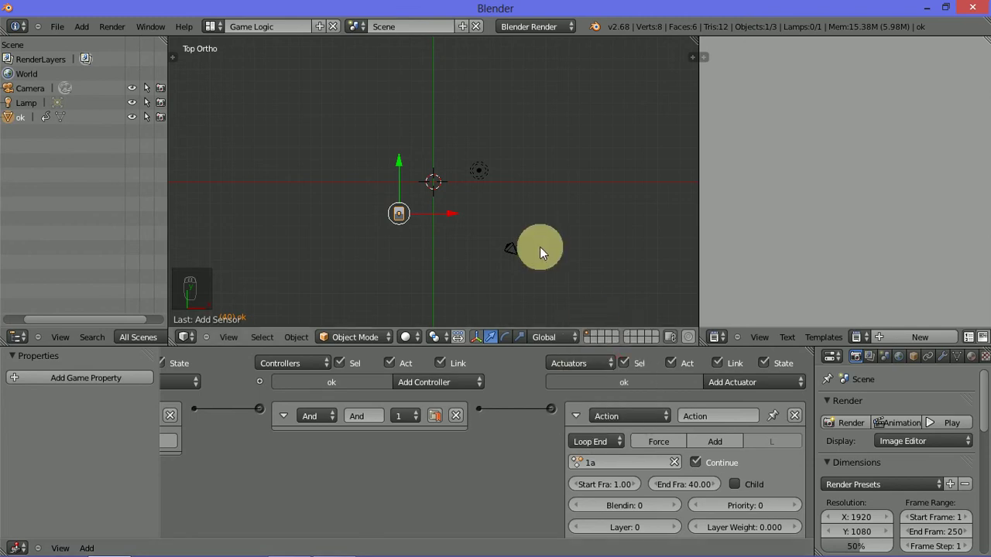
pyautogui.press('p')
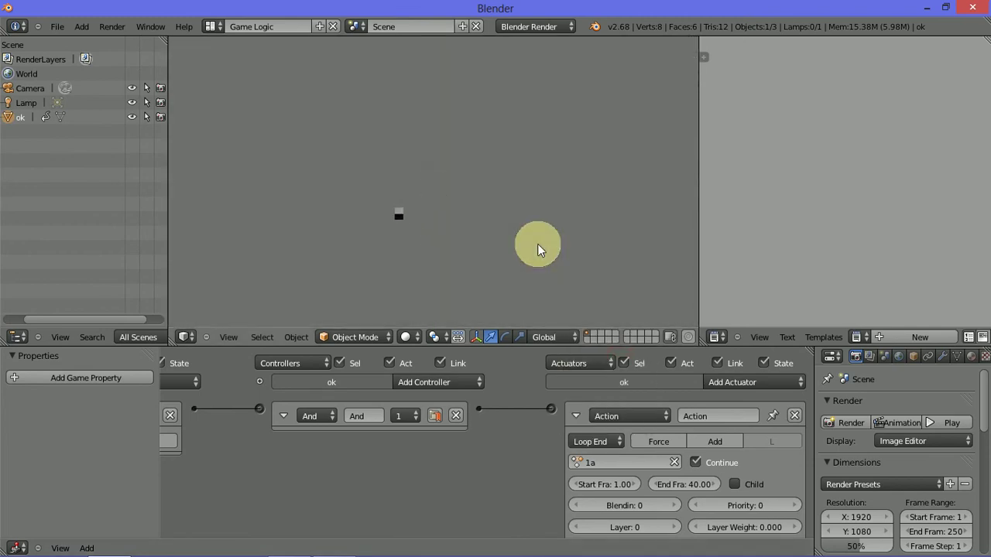
pyautogui.press('Escape')
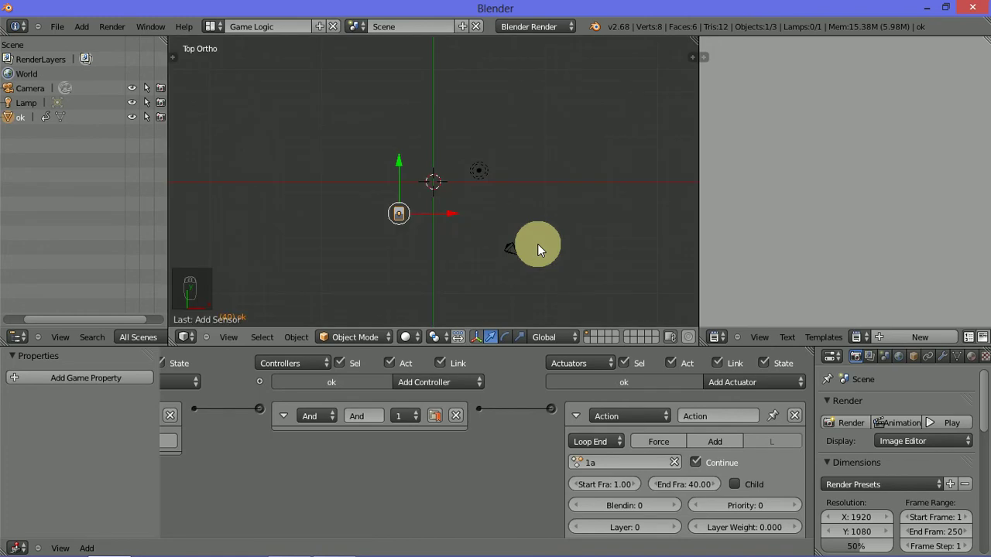
pyautogui.moveTo(233, 554)
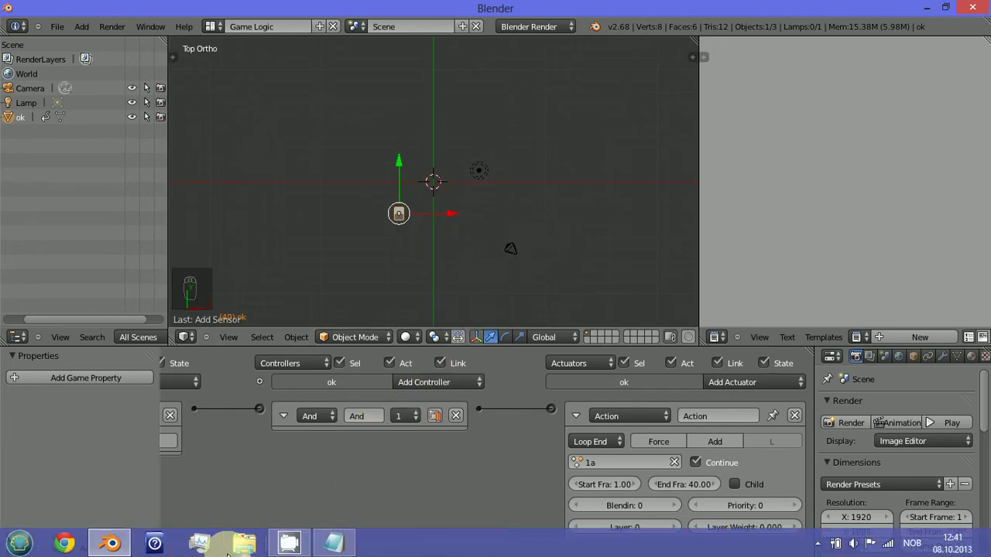
# - Bring up CamStudio, switch briefly to Notepad, then return to the CamStudio recorder window
pyautogui.click(292, 542)
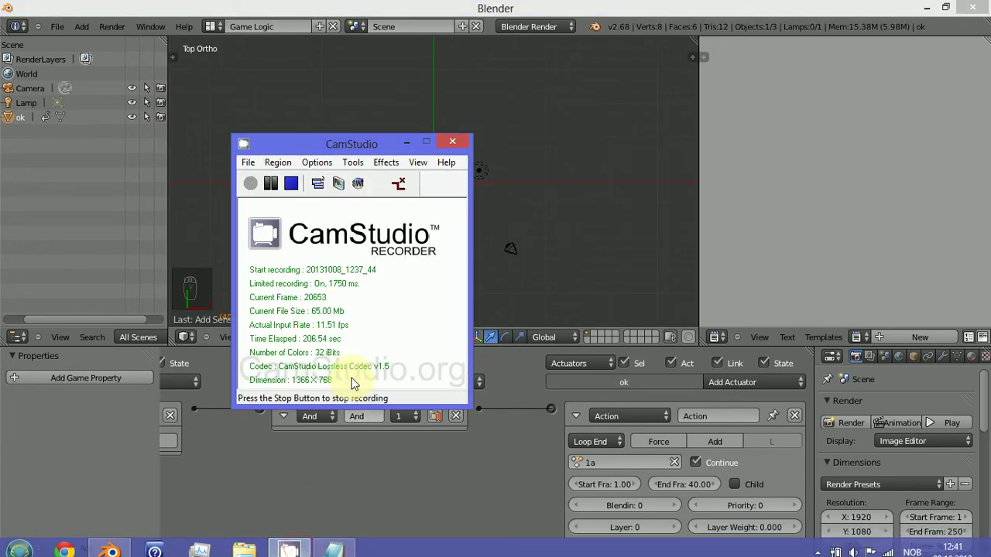
pyautogui.click(331, 544)
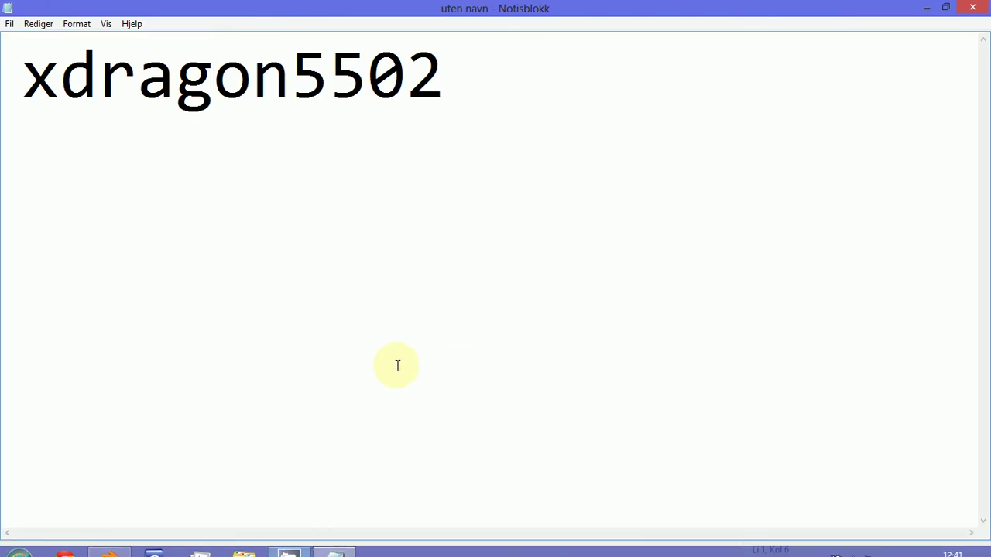
pyautogui.click(288, 544)
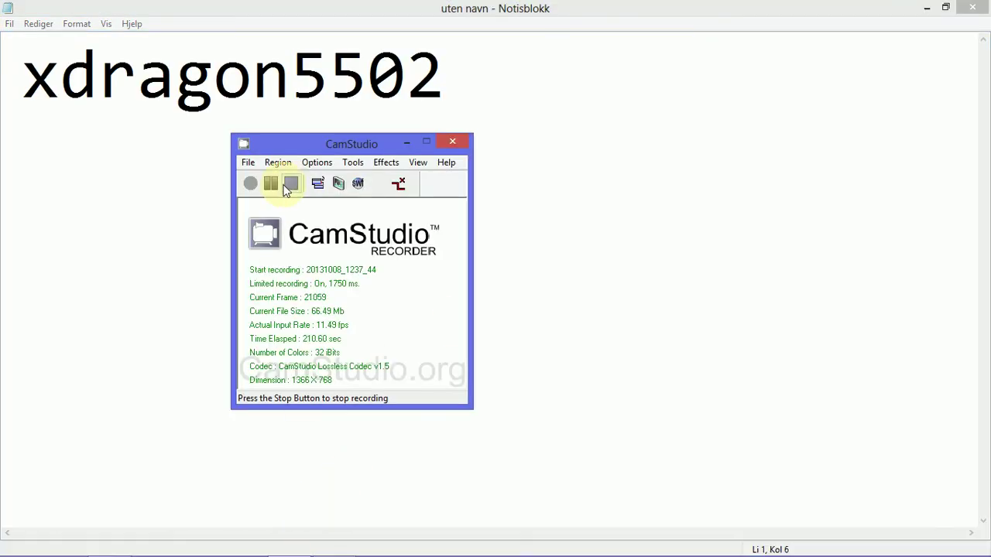